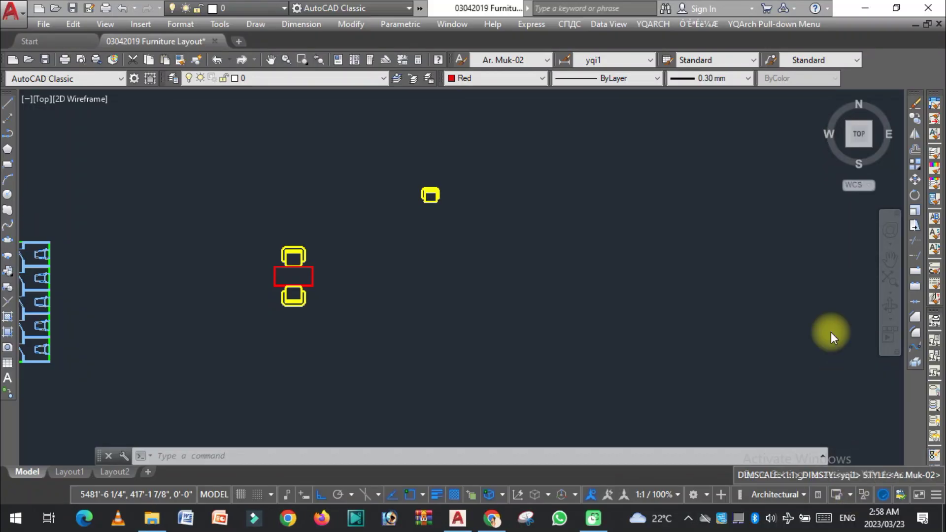
Drag the table block's stretch grip to preview extra chair pairs, then cancel the stretch
{"action": "scroll", "coordinate": [345, 276], "scroll_direction": "up", "scroll_amount": 2}
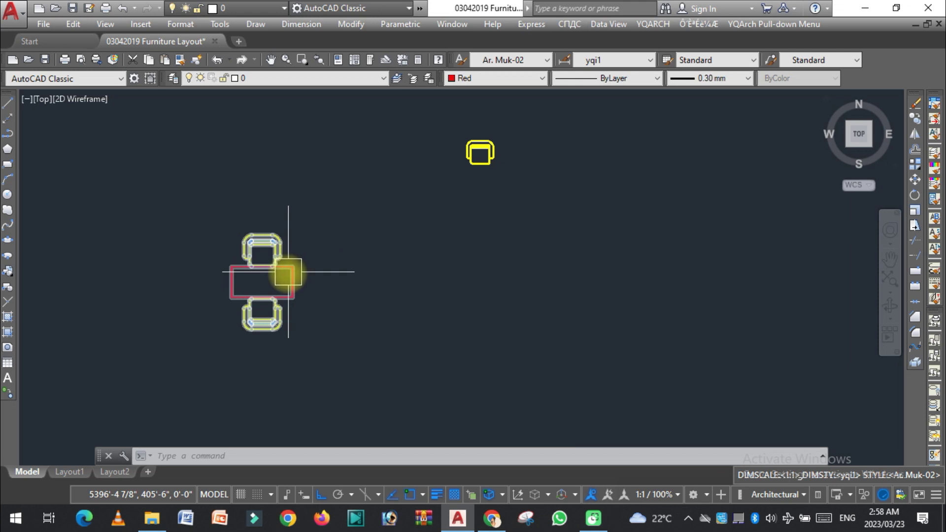
{"action": "scroll", "coordinate": [324, 292], "scroll_direction": "down", "scroll_amount": 2}
{"action": "scroll", "coordinate": [323, 292], "scroll_direction": "up", "scroll_amount": 2}
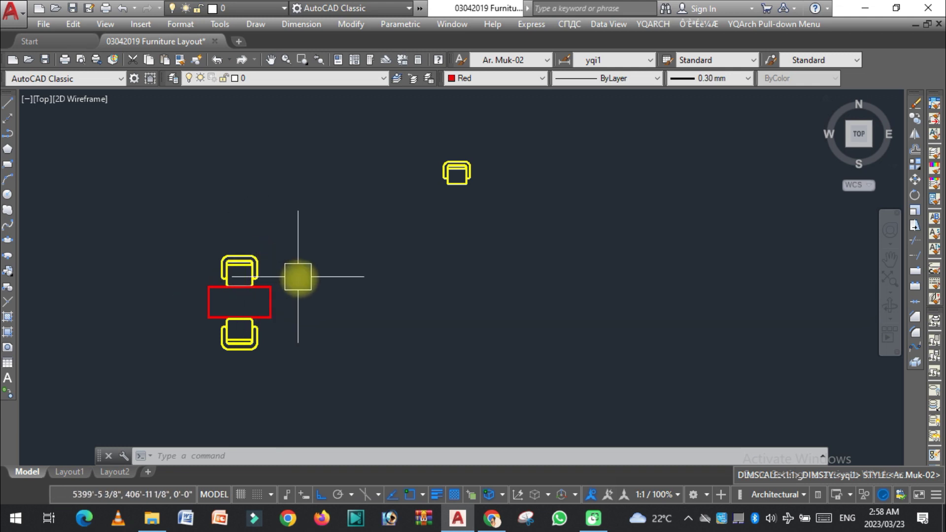
{"action": "scroll", "coordinate": [297, 275], "scroll_direction": "up", "scroll_amount": 2}
{"action": "left_click", "coordinate": [238, 280]}
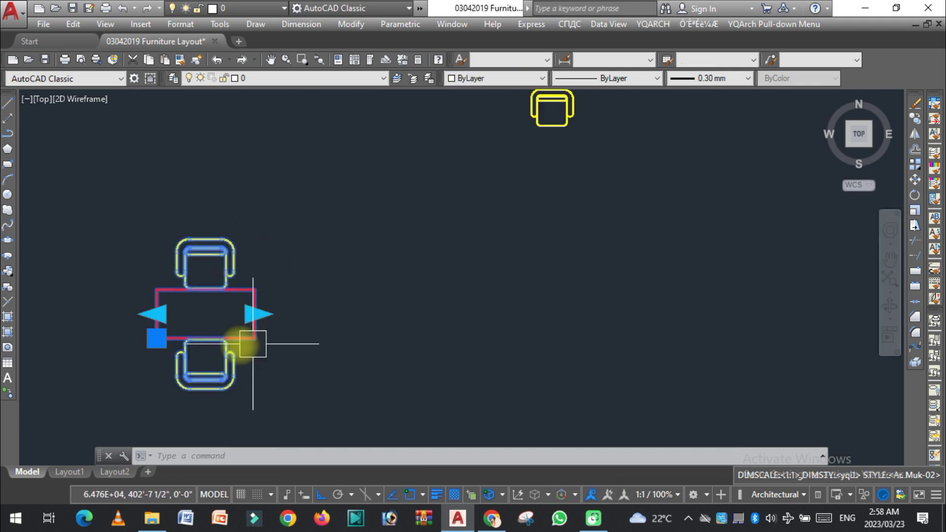
{"action": "left_click", "coordinate": [255, 315]}
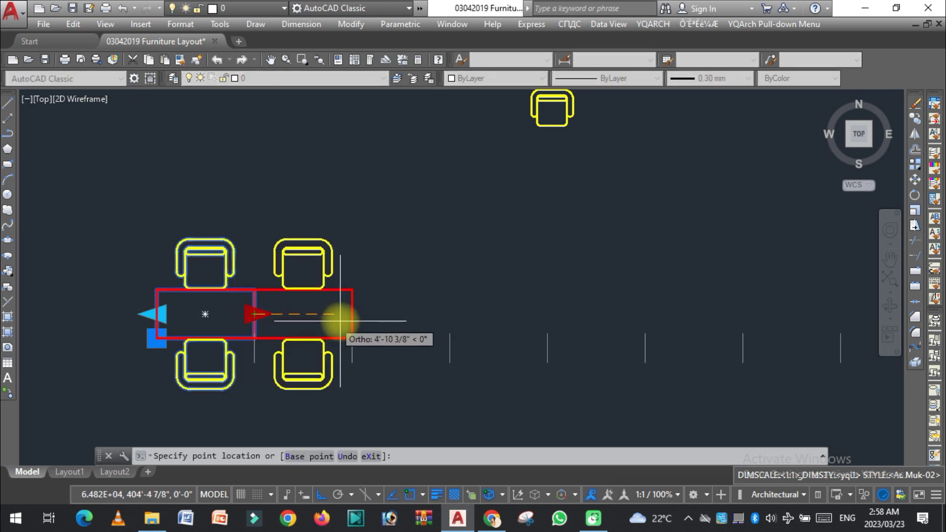
{"action": "scroll", "coordinate": [332, 321], "scroll_direction": "down", "scroll_amount": 3}
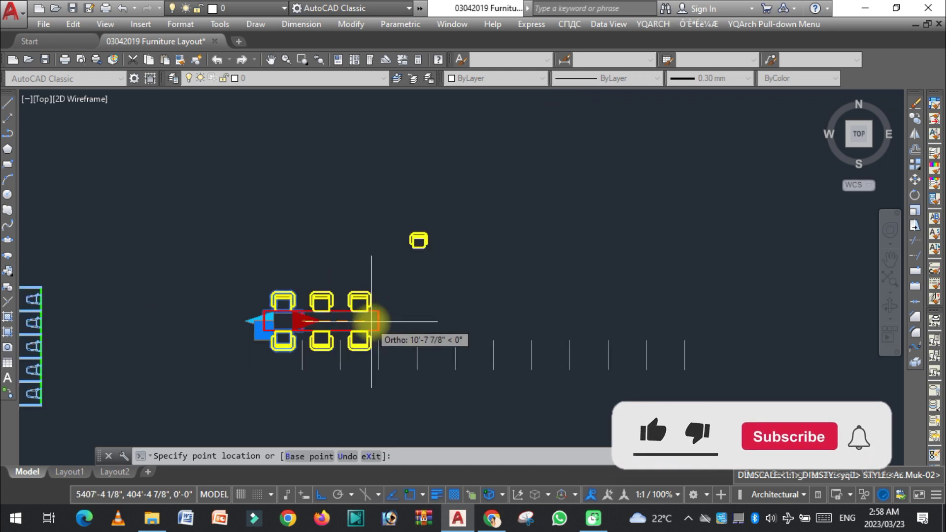
{"action": "scroll", "coordinate": [371, 321], "scroll_direction": "up", "scroll_amount": 2}
{"action": "scroll", "coordinate": [416, 370], "scroll_direction": "down", "scroll_amount": 3}
{"action": "scroll", "coordinate": [314, 359], "scroll_direction": "up", "scroll_amount": 2}
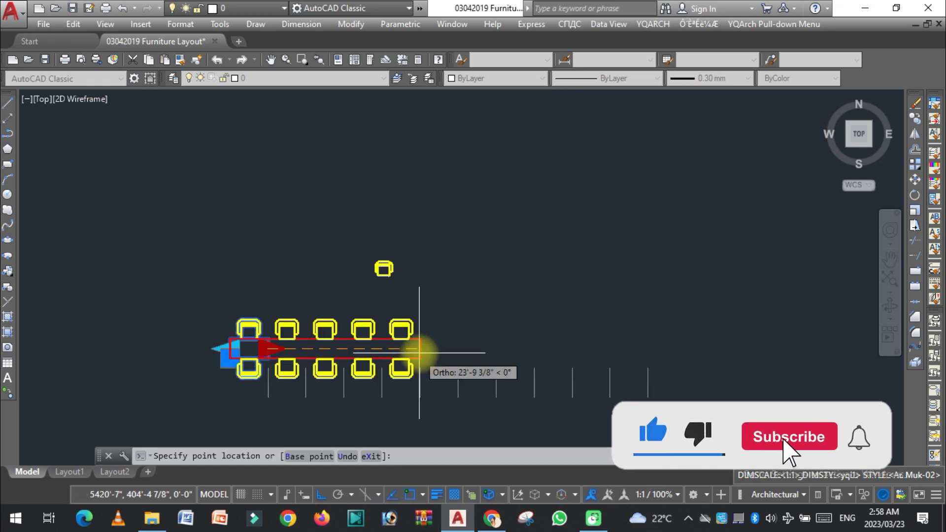
{"action": "scroll", "coordinate": [419, 352], "scroll_direction": "up", "scroll_amount": 2}
{"action": "scroll", "coordinate": [387, 367], "scroll_direction": "down", "scroll_amount": 3}
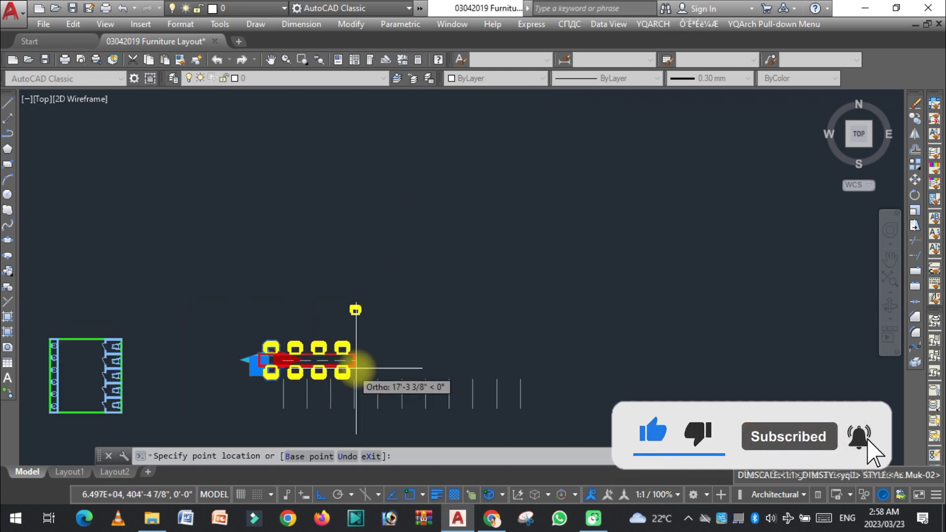
{"action": "scroll", "coordinate": [359, 369], "scroll_direction": "up", "scroll_amount": 2}
{"action": "key", "text": "Escape"}
Start erasing the table set with E and a selection window
{"action": "type", "text": "e"}
{"action": "key", "text": "space"}
{"action": "left_click", "coordinate": [275, 305]}
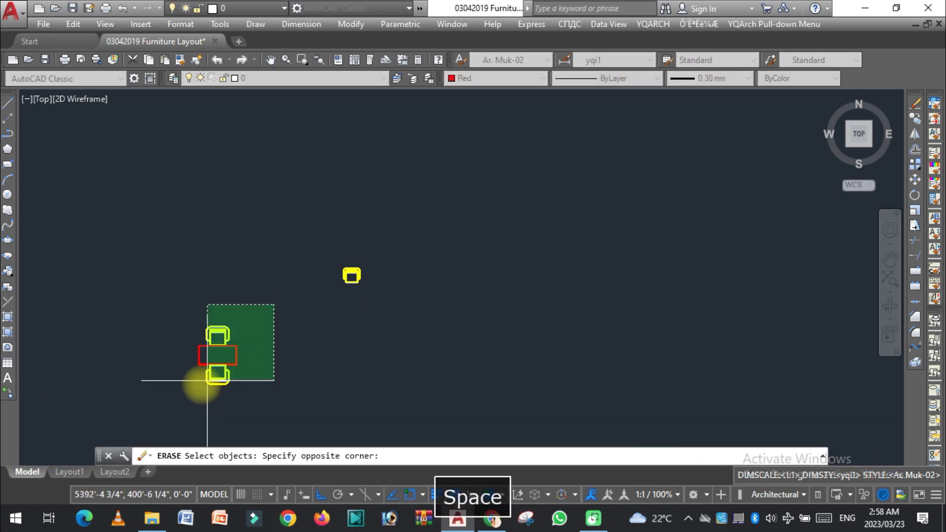
Finish erasing the old table-and-chairs block
{"action": "left_click", "coordinate": [161, 399]}
{"action": "scroll", "coordinate": [352, 276], "scroll_direction": "up", "scroll_amount": 5}
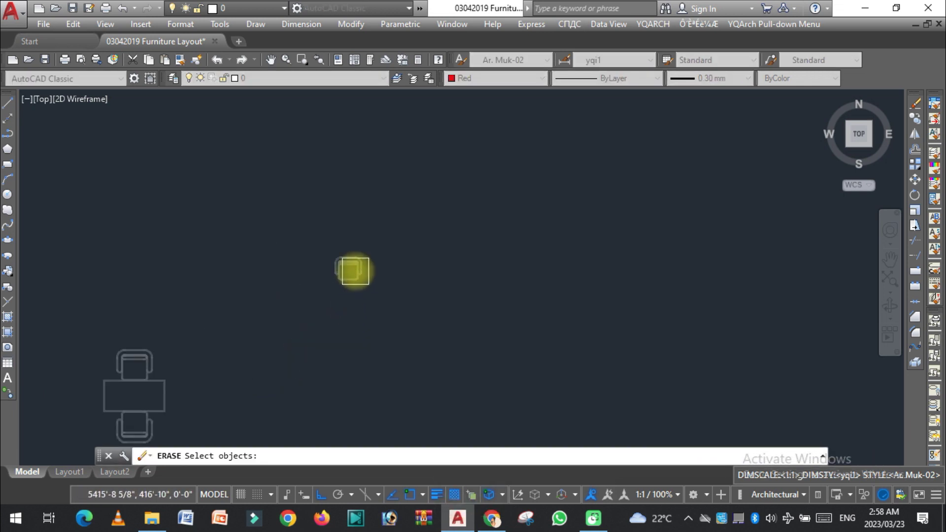
{"action": "key", "text": "space"}
{"action": "key", "text": "Escape"}
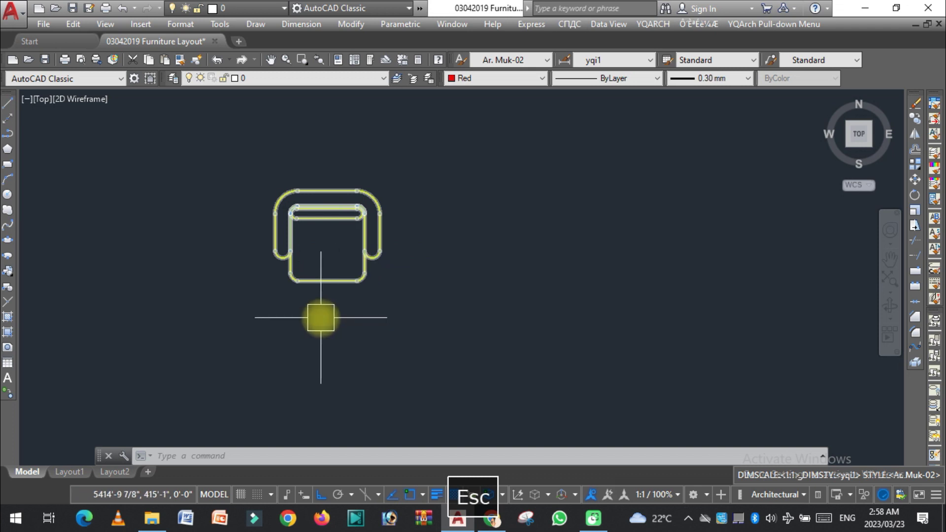
Draw a closed 36-inch square polyline below the chair
{"action": "type", "text": "PL"}
{"action": "key", "text": "space"}
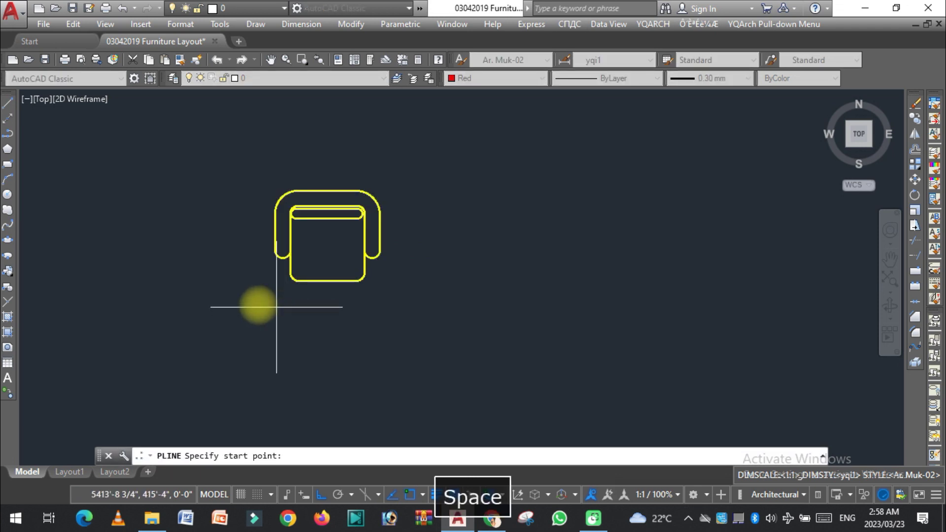
{"action": "left_click", "coordinate": [239, 304]}
{"action": "type", "text": "36"}
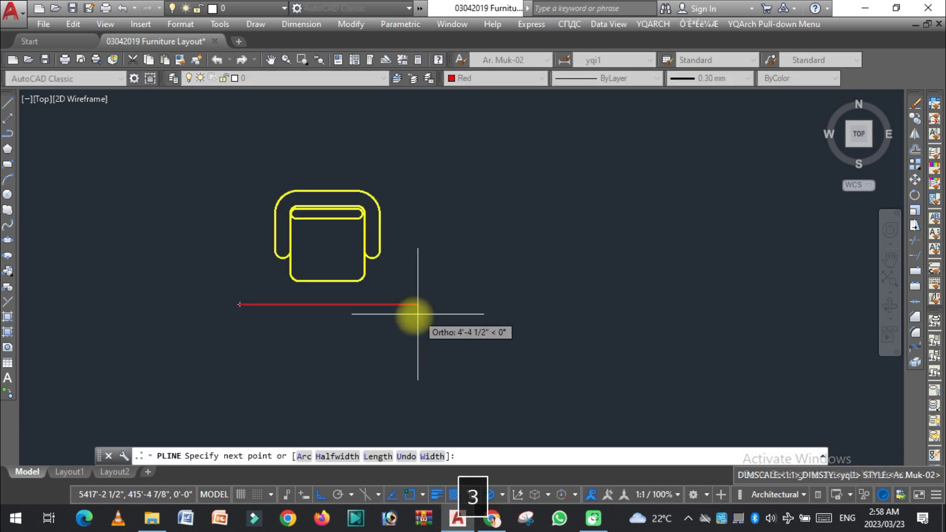
{"action": "key", "text": "Return"}
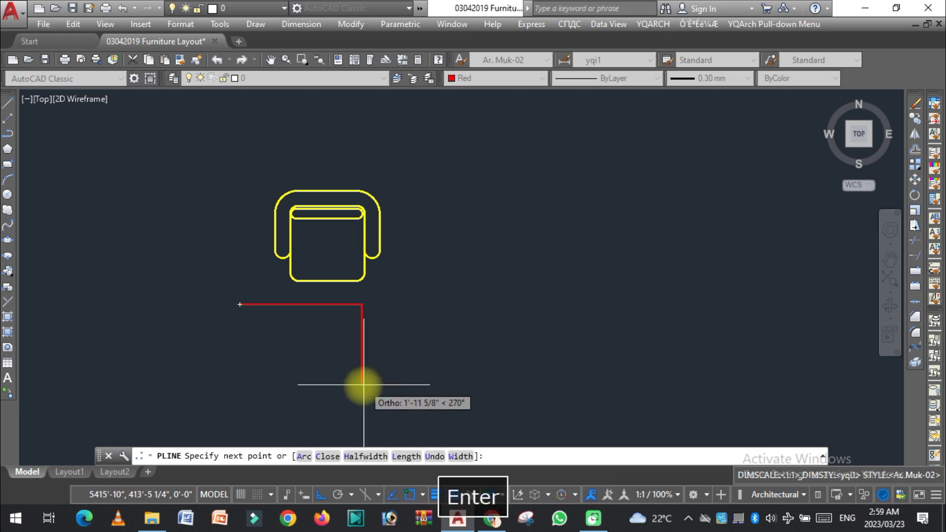
{"action": "type", "text": "2"}
{"action": "key", "text": "BackSpace"}
{"action": "type", "text": "36"}
{"action": "key", "text": "Return"}
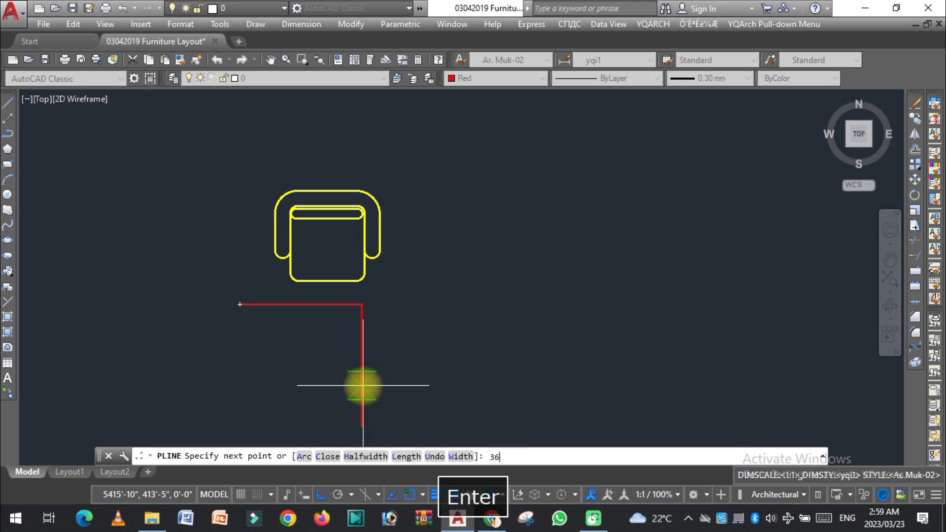
{"action": "type", "text": "36"}
{"action": "key", "text": "Return"}
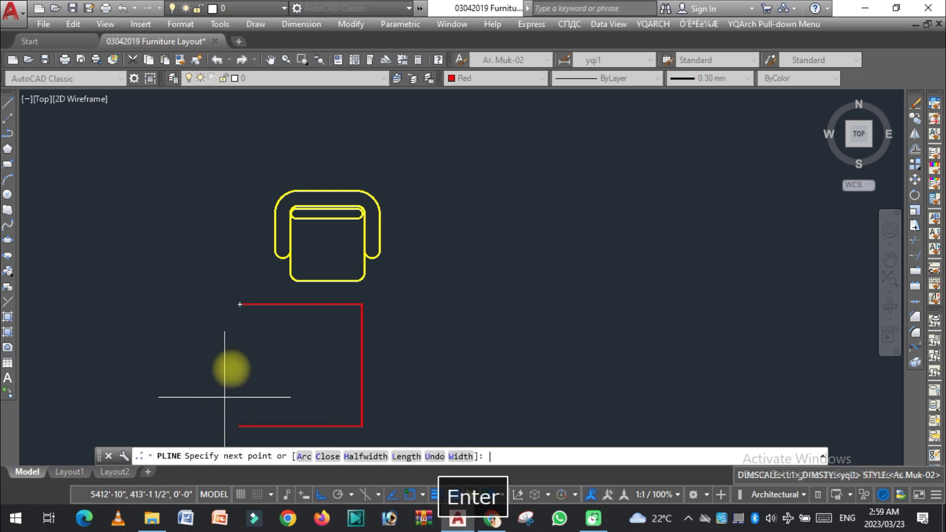
{"action": "left_click", "coordinate": [239, 305]}
{"action": "key", "text": "Escape"}
Move the square by its top midpoint so it sits directly under the chair
{"action": "type", "text": "m"}
{"action": "key", "text": "space"}
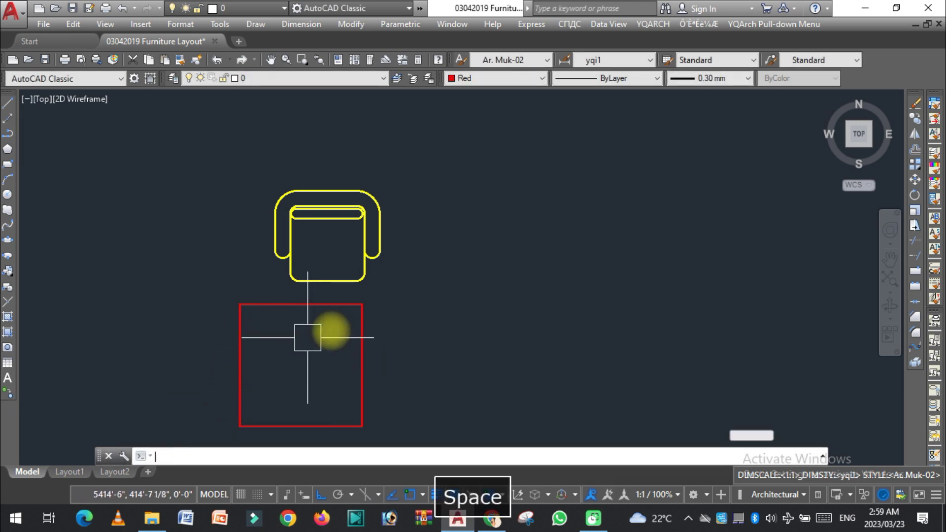
{"action": "left_click", "coordinate": [311, 305]}
{"action": "key", "text": "space"}
{"action": "left_click", "coordinate": [301, 304]}
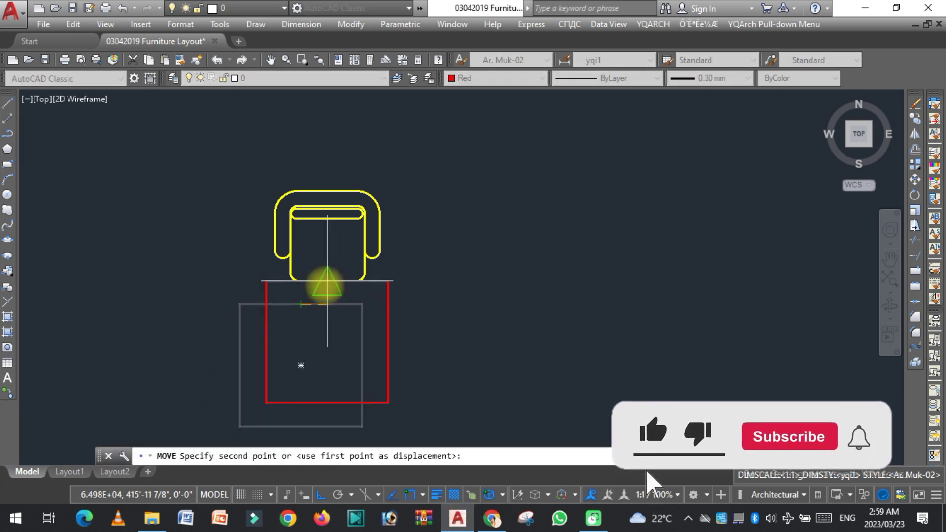
{"action": "left_click", "coordinate": [327, 281]}
{"action": "key", "text": "Escape"}
{"action": "key", "text": "space"}
{"action": "left_click", "coordinate": [385, 321]}
{"action": "key", "text": "space"}
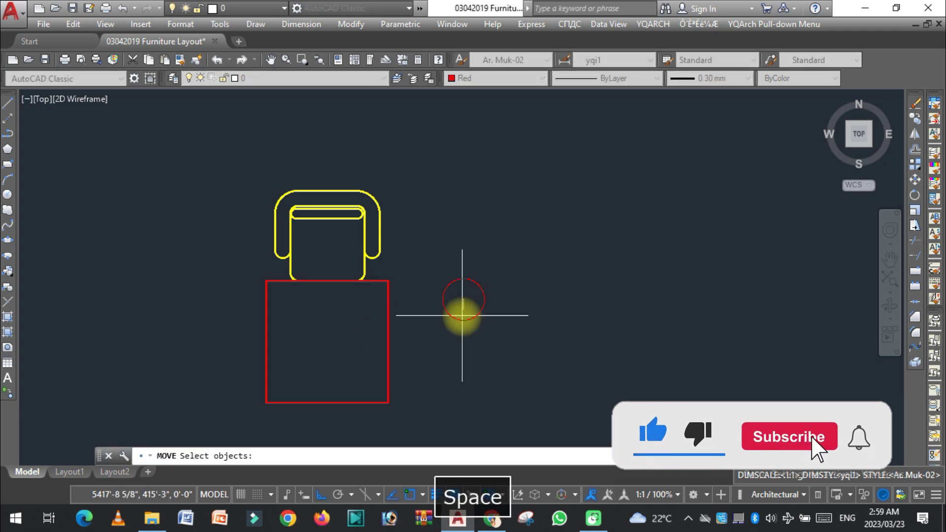
{"action": "left_click", "coordinate": [461, 300]}
{"action": "type", "text": "1"}
{"action": "key", "text": "Escape"}
Mirror the yellow chair across the square's horizontal midline, keeping the original
{"action": "type", "text": "mi"}
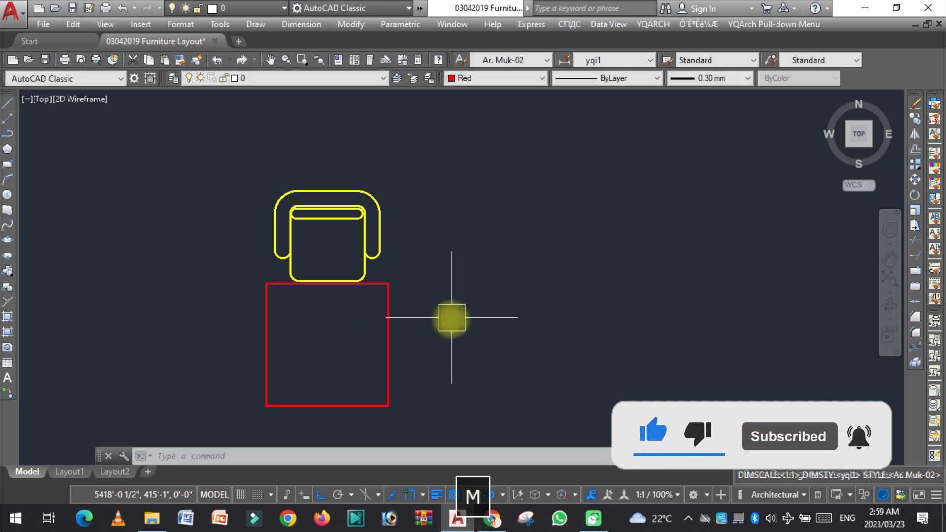
{"action": "key", "text": "space"}
{"action": "left_click", "coordinate": [361, 212]}
{"action": "key", "text": "space"}
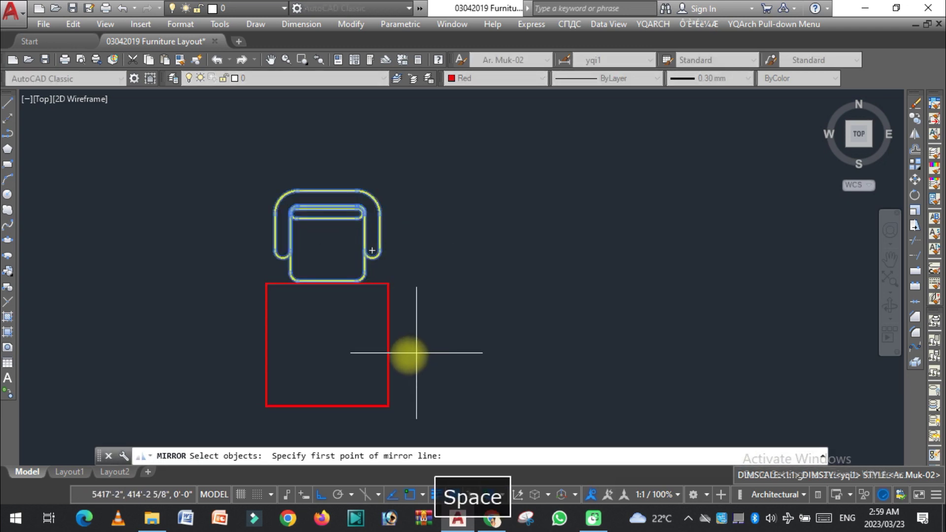
{"action": "left_click", "coordinate": [391, 345]}
{"action": "scroll", "coordinate": [402, 344], "scroll_direction": "down", "scroll_amount": 3}
{"action": "left_click", "coordinate": [257, 353]}
{"action": "key", "text": "space"}
{"action": "key", "text": "Escape"}
{"action": "scroll", "coordinate": [438, 364], "scroll_direction": "up", "scroll_amount": 2}
{"action": "scroll", "coordinate": [395, 326], "scroll_direction": "down", "scroll_amount": 2}
{"action": "scroll", "coordinate": [378, 315], "scroll_direction": "up", "scroll_amount": 2}
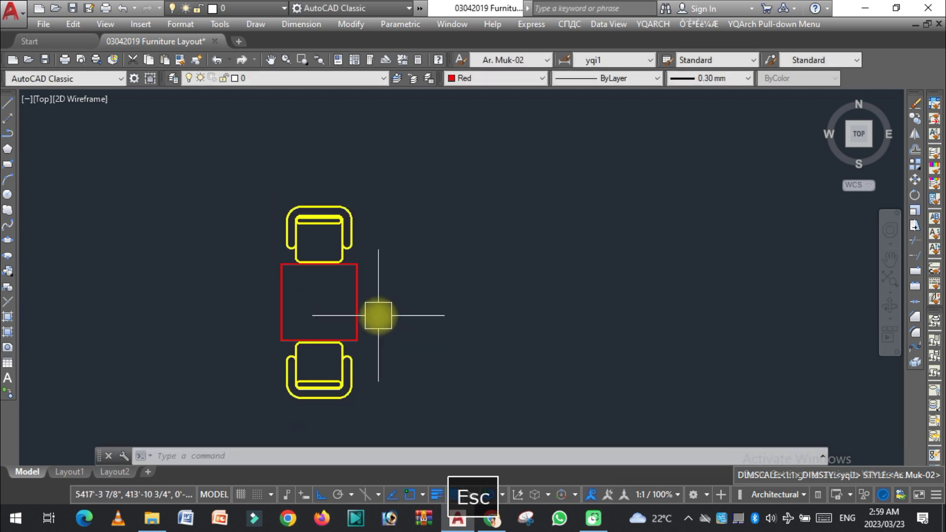
{"action": "left_click", "coordinate": [348, 331]}
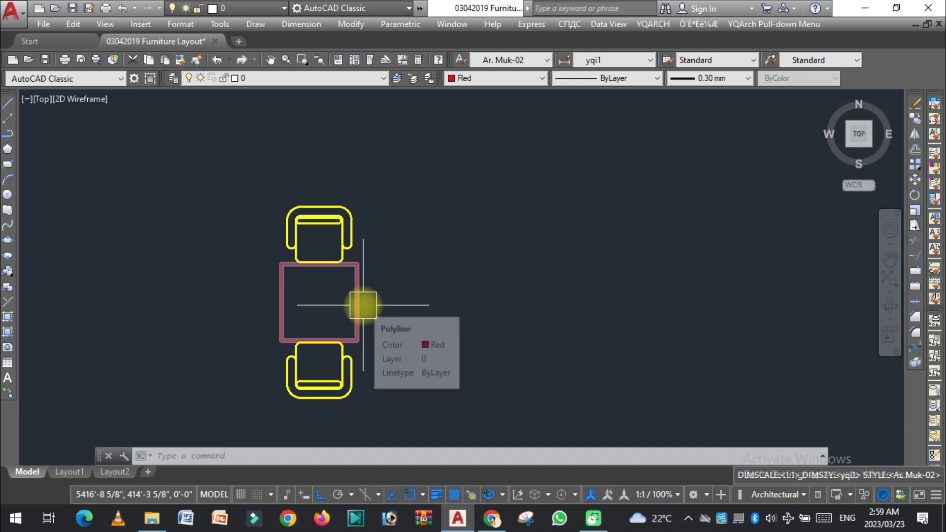
Define block TABLE from the table and both chairs, base point left of the table
{"action": "key", "text": "Escape"}
{"action": "key", "text": "b"}
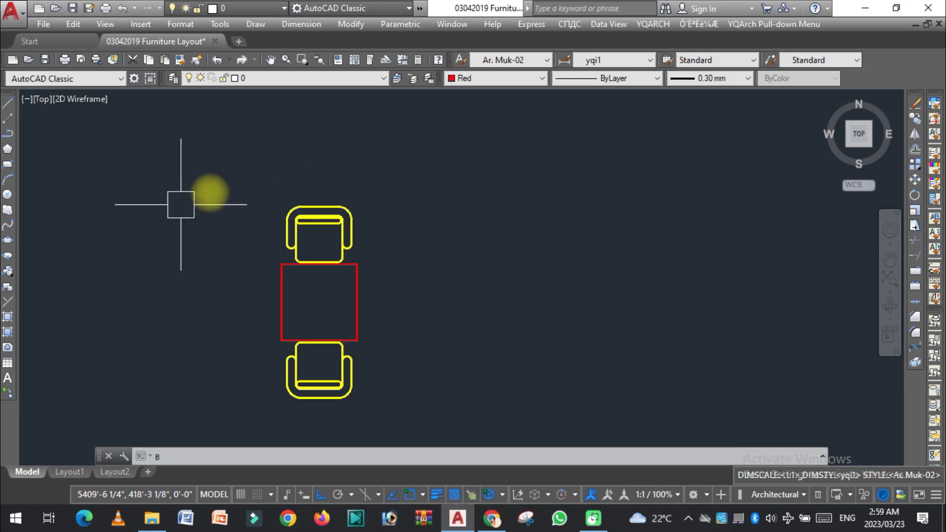
{"action": "key", "text": "space"}
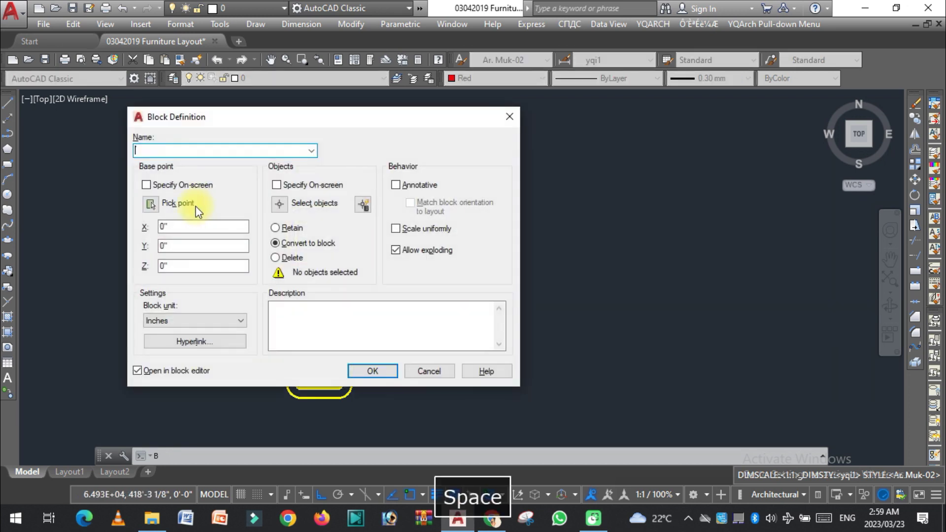
{"action": "left_click", "coordinate": [149, 204]}
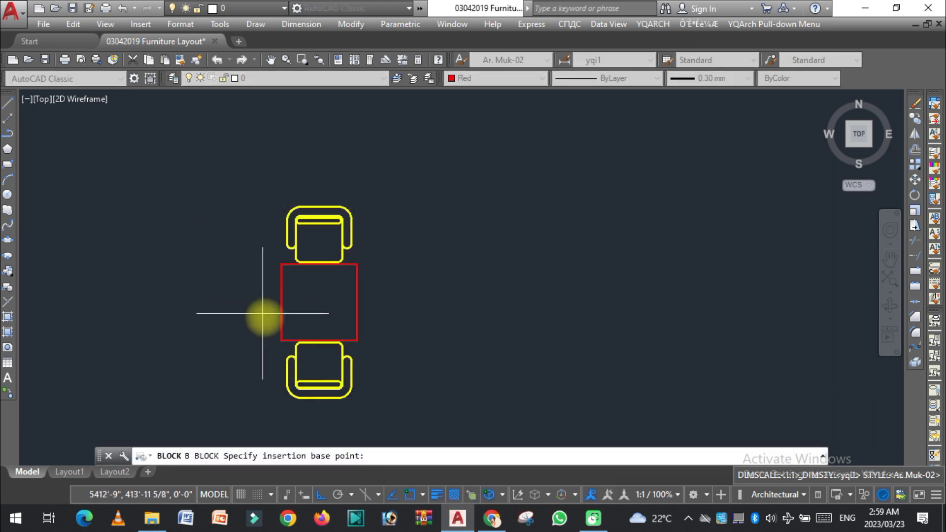
{"action": "left_click", "coordinate": [282, 337]}
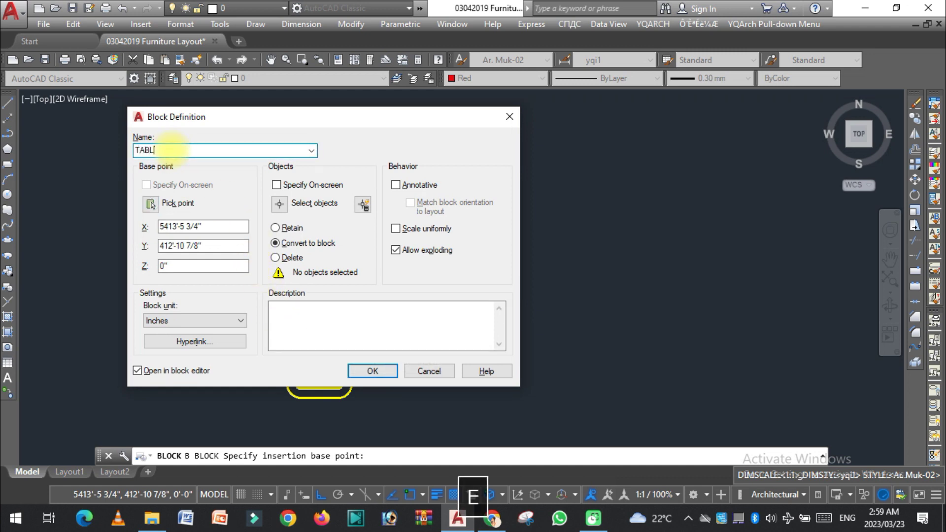
{"action": "left_click", "coordinate": [279, 203]}
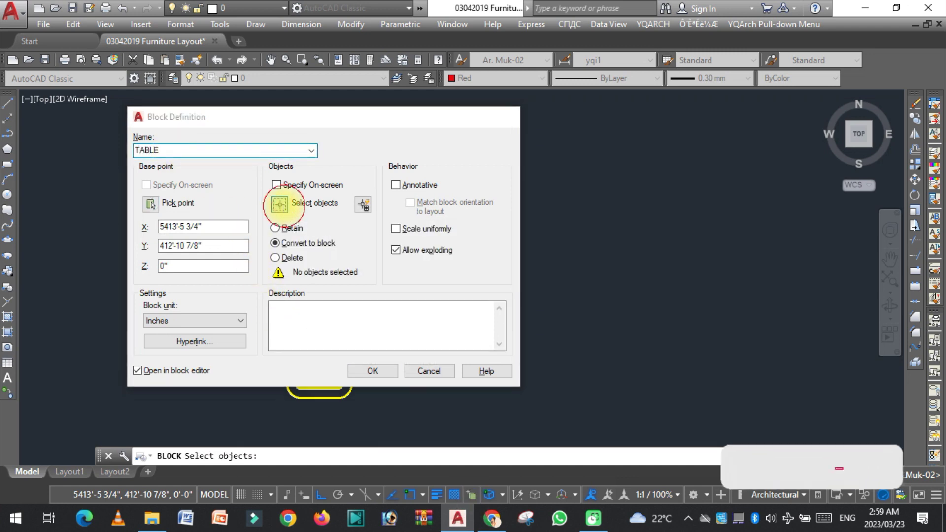
{"action": "left_click", "coordinate": [201, 156]}
{"action": "left_click", "coordinate": [421, 418]}
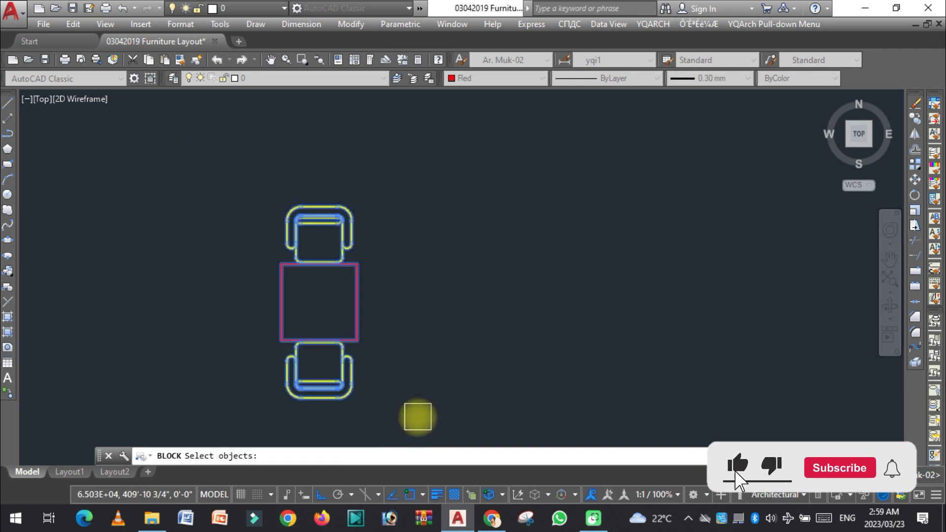
{"action": "key", "text": "space"}
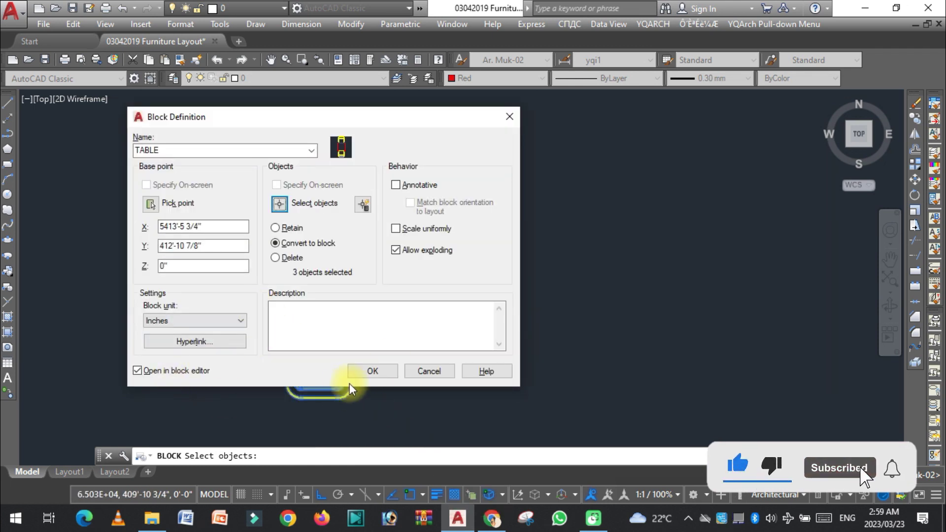
{"action": "left_click", "coordinate": [374, 377]}
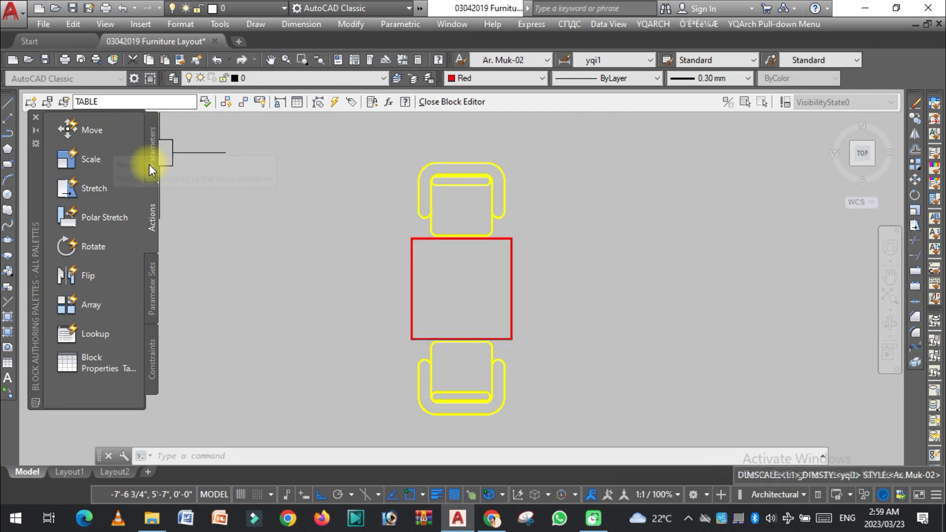
Add linear parameter Distance1 between the table's left and right edge midpoints
{"action": "left_click", "coordinate": [150, 146]}
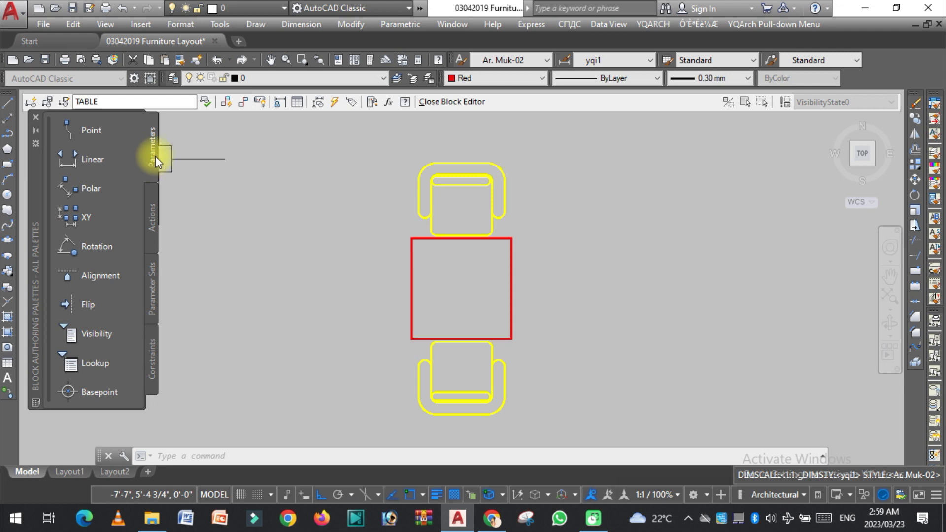
{"action": "left_click", "coordinate": [102, 160]}
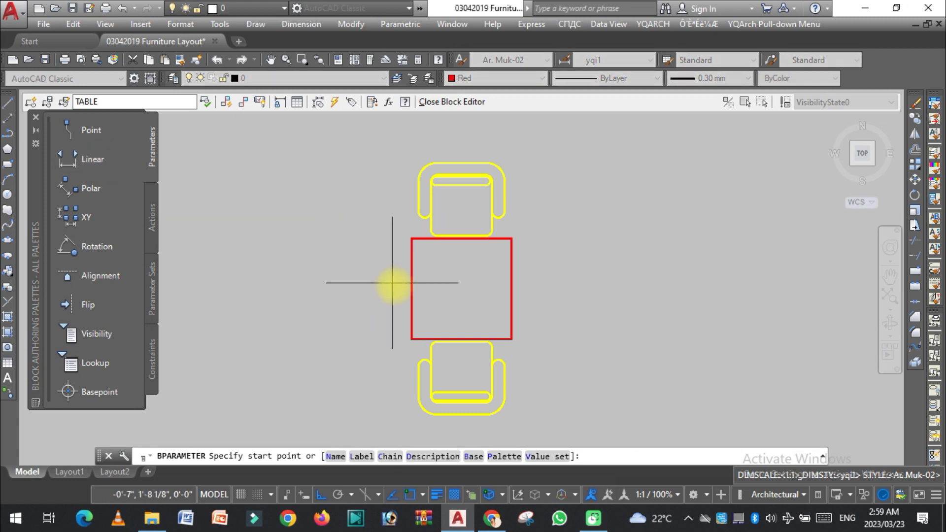
{"action": "left_click", "coordinate": [411, 289]}
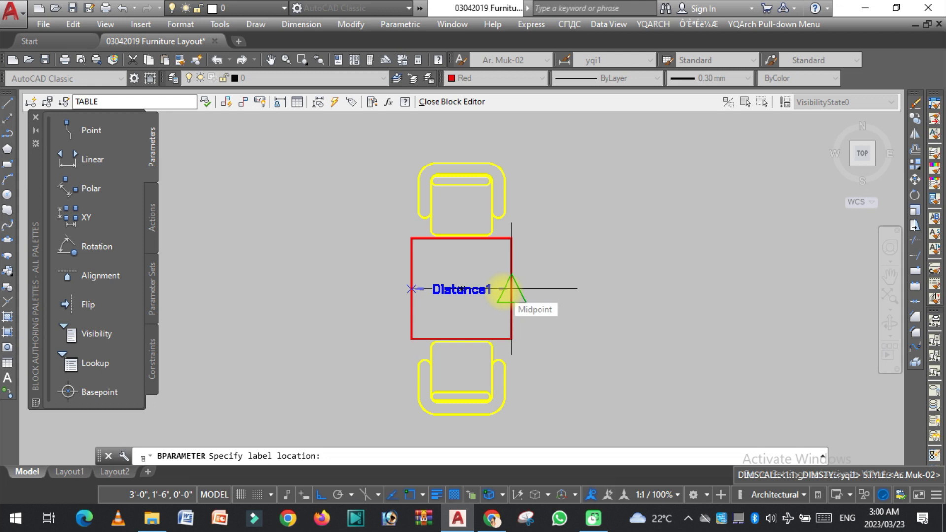
{"action": "left_click", "coordinate": [462, 289]}
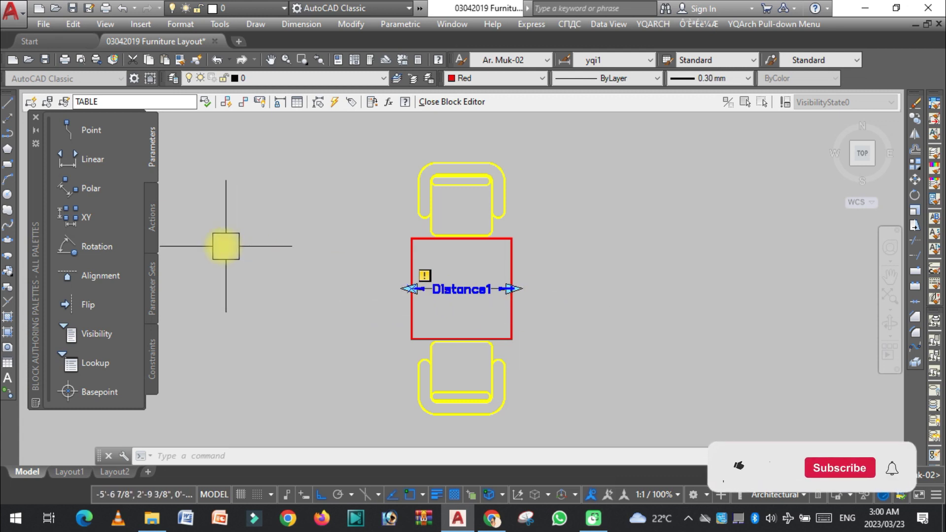
Add a Stretch action to Distance1, tied to its right-end grip
{"action": "left_click", "coordinate": [153, 216]}
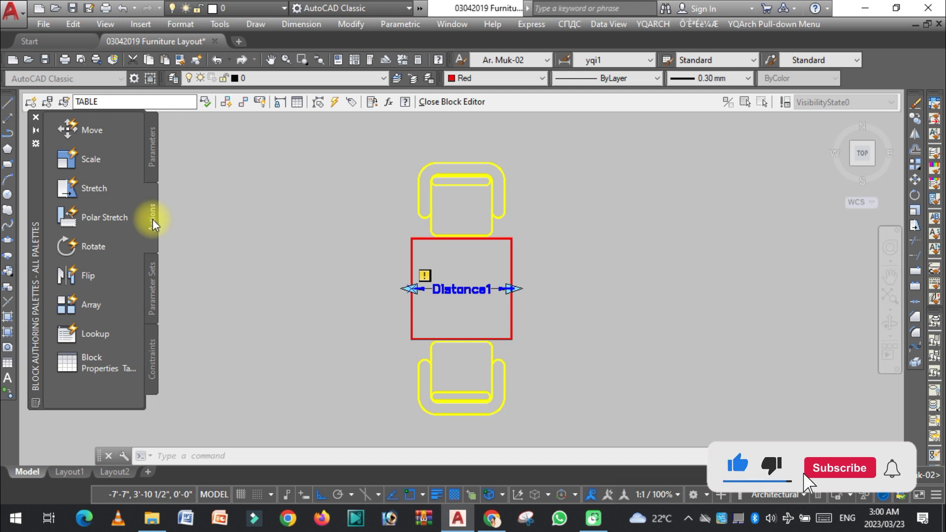
{"action": "left_click", "coordinate": [90, 188]}
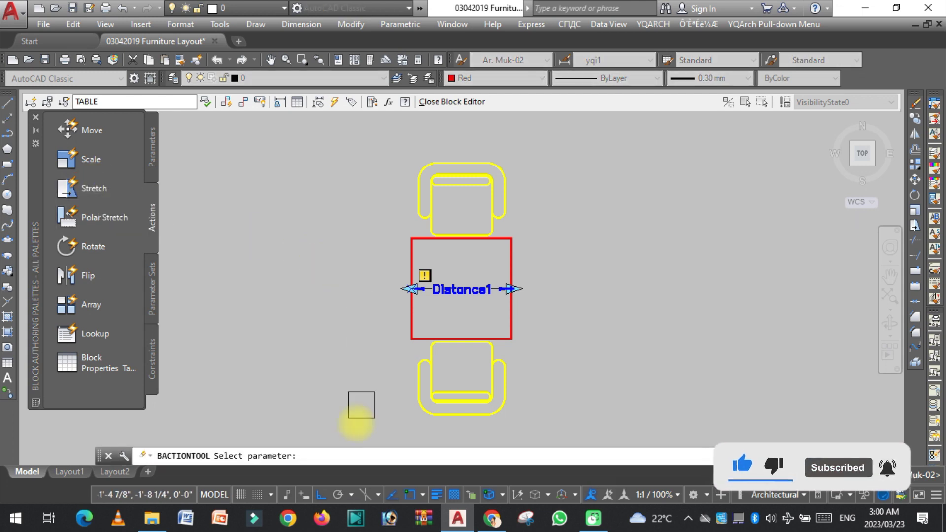
{"action": "left_click", "coordinate": [473, 295]}
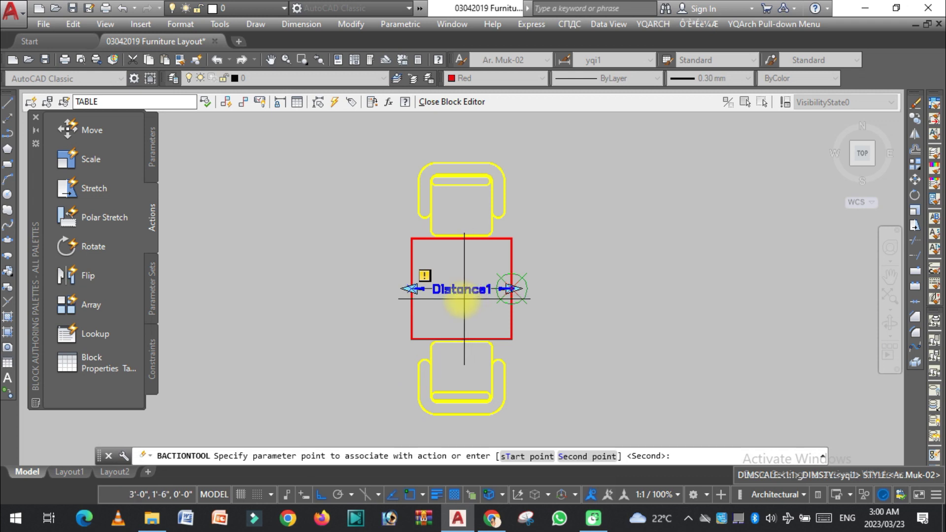
{"action": "scroll", "coordinate": [545, 334], "scroll_direction": "up", "scroll_amount": 2}
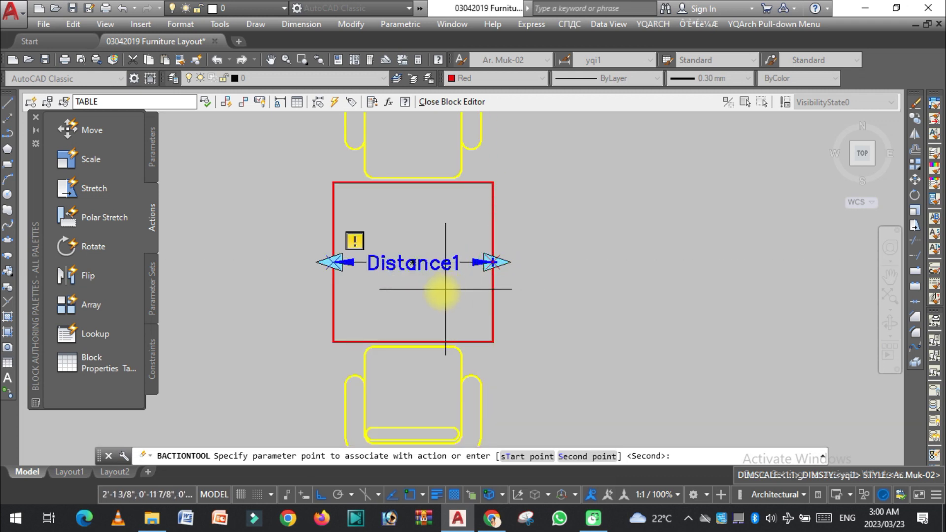
{"action": "scroll", "coordinate": [424, 320], "scroll_direction": "down", "scroll_amount": 2}
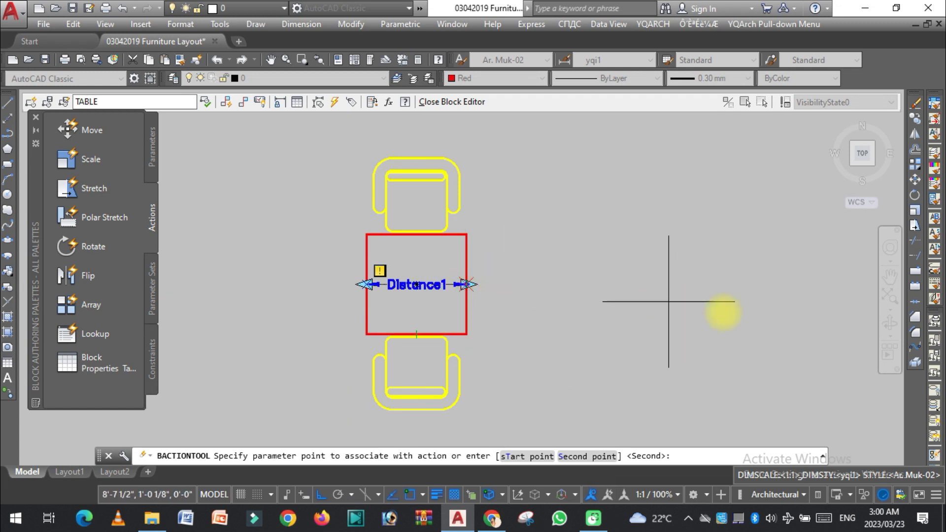
{"action": "scroll", "coordinate": [490, 288], "scroll_direction": "up", "scroll_amount": 2}
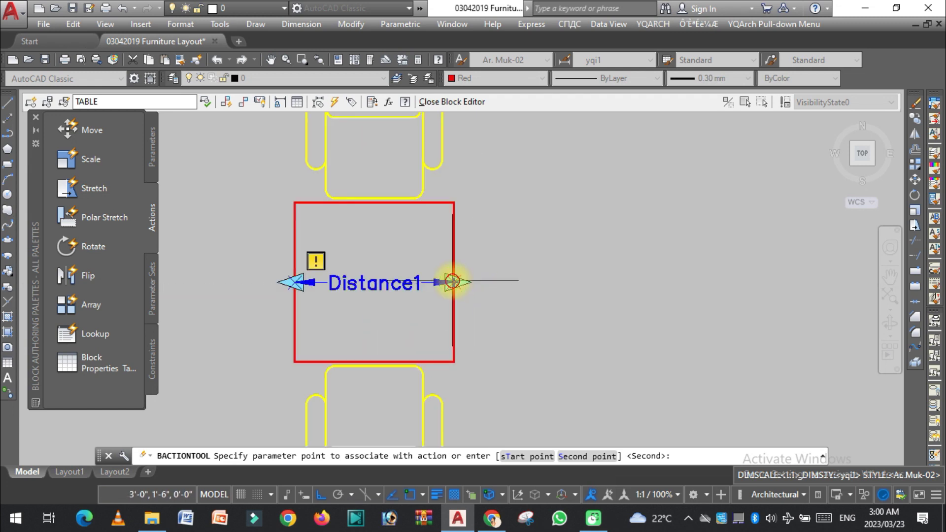
{"action": "left_click", "coordinate": [452, 282]}
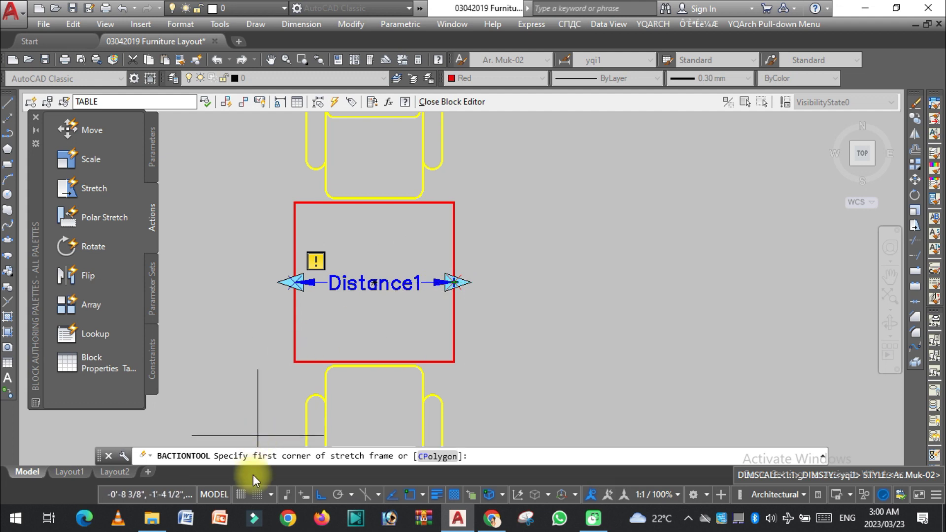
Frame the table's right edge and crossing-select its objects for the stretch
{"action": "left_click", "coordinate": [531, 173]}
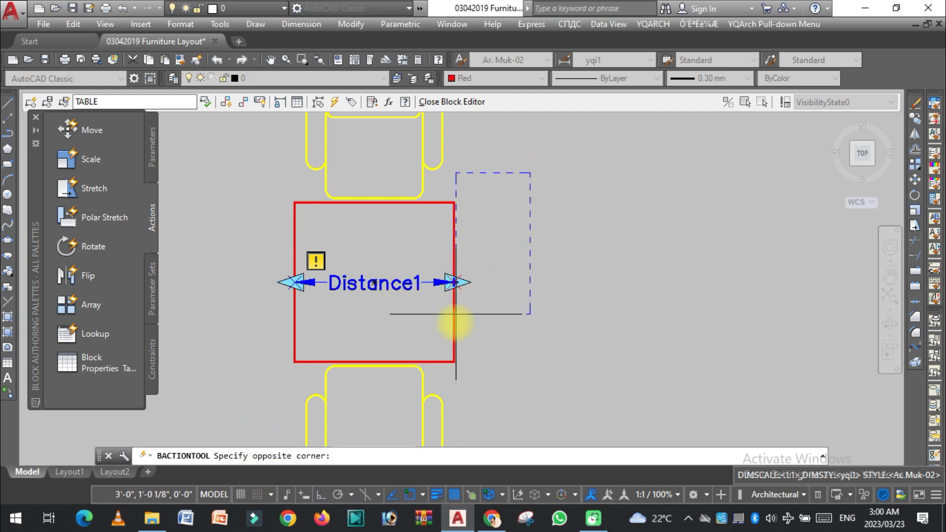
{"action": "left_click", "coordinate": [423, 376]}
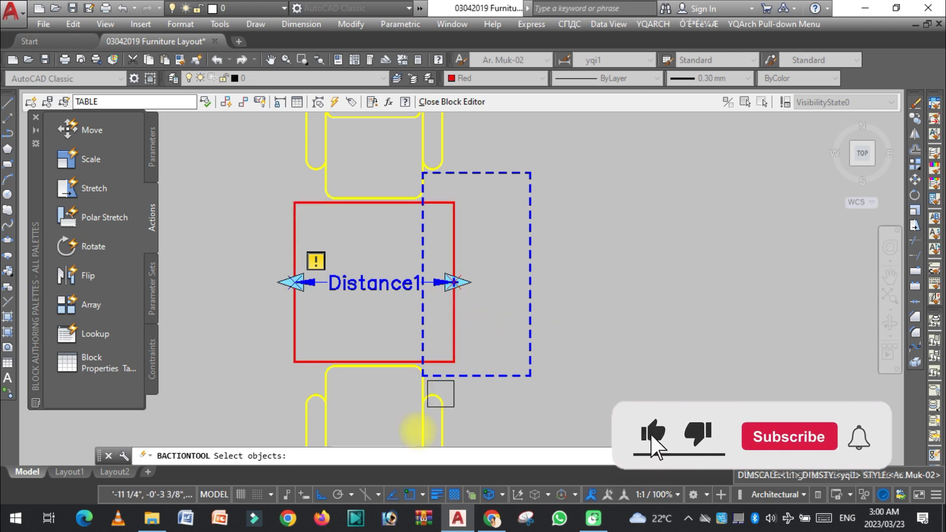
{"action": "scroll", "coordinate": [485, 198], "scroll_direction": "up", "scroll_amount": 2}
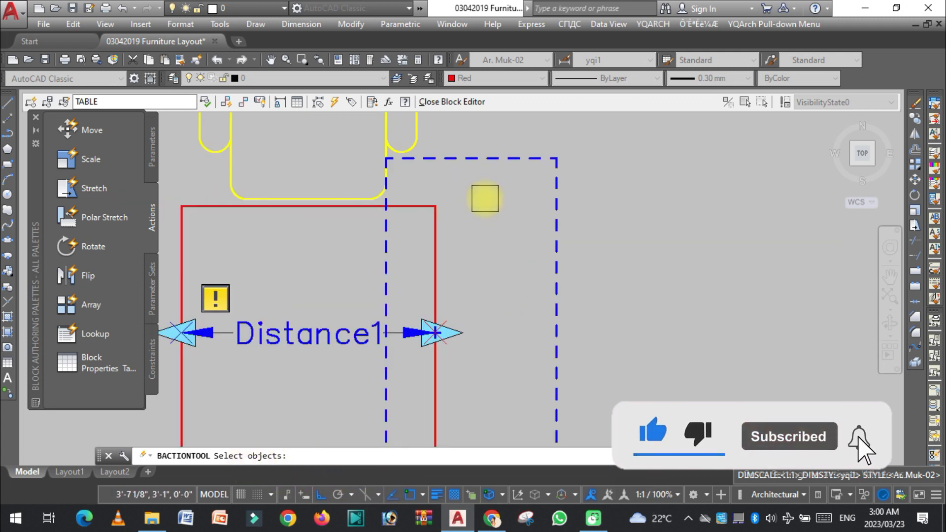
{"action": "scroll", "coordinate": [419, 236], "scroll_direction": "down", "scroll_amount": 2}
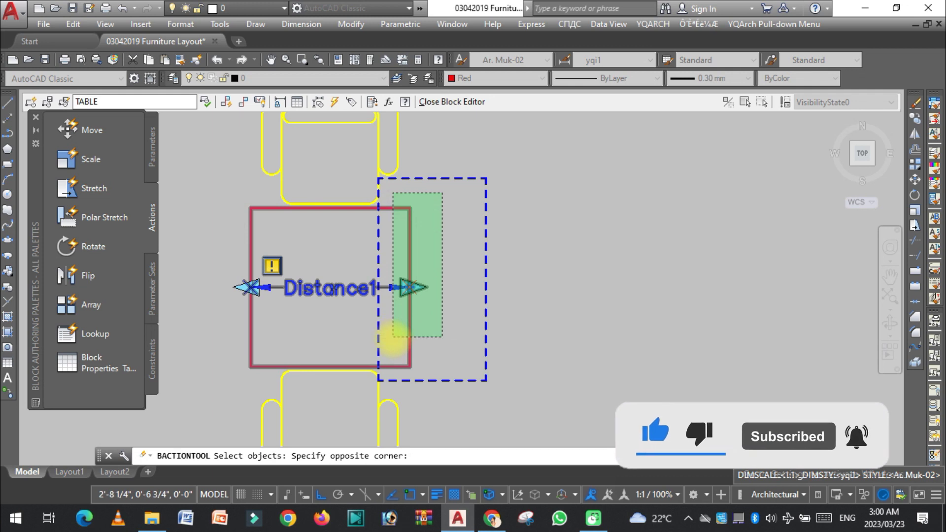
{"action": "scroll", "coordinate": [389, 370], "scroll_direction": "up", "scroll_amount": 2}
{"action": "left_click", "coordinate": [383, 400]}
{"action": "scroll", "coordinate": [408, 335], "scroll_direction": "down", "scroll_amount": 6}
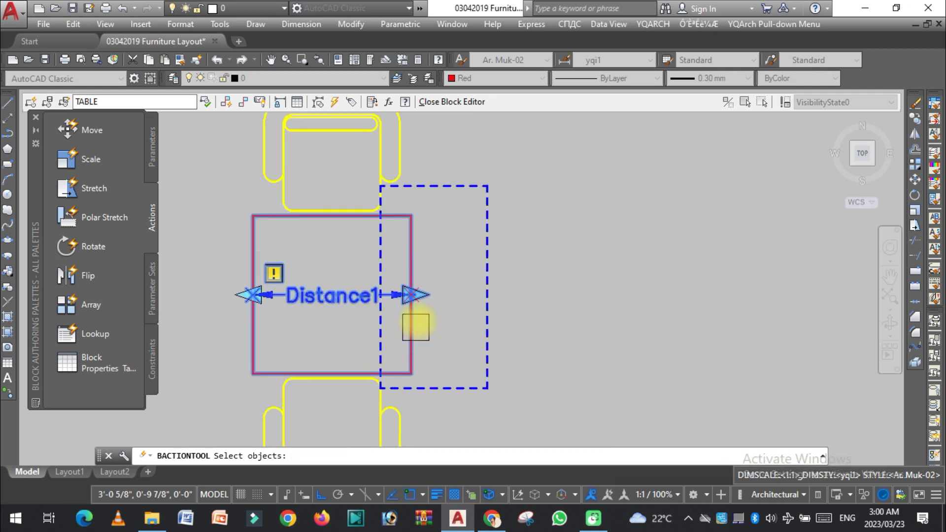
{"action": "key", "text": "space"}
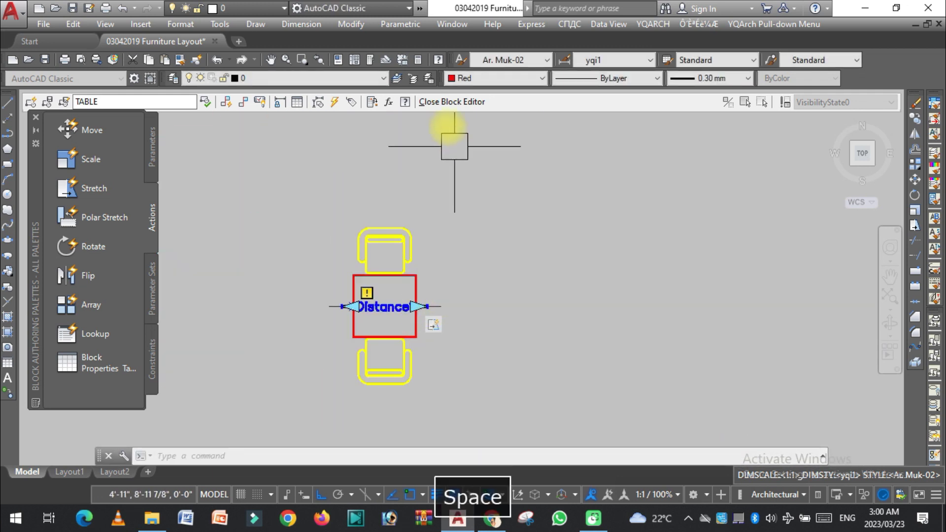
{"action": "left_click", "coordinate": [456, 104]}
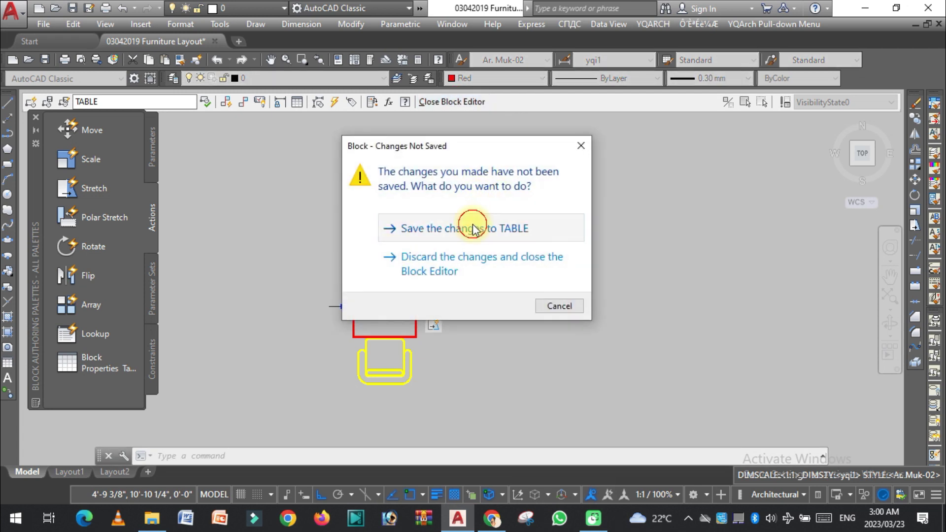
{"action": "left_click", "coordinate": [473, 226]}
{"action": "left_click", "coordinate": [361, 290]}
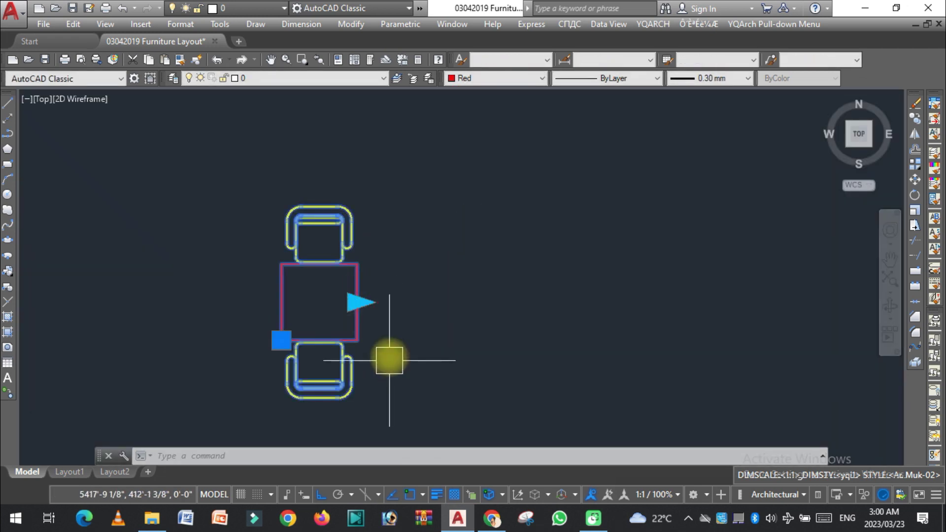
{"action": "left_click", "coordinate": [359, 302]}
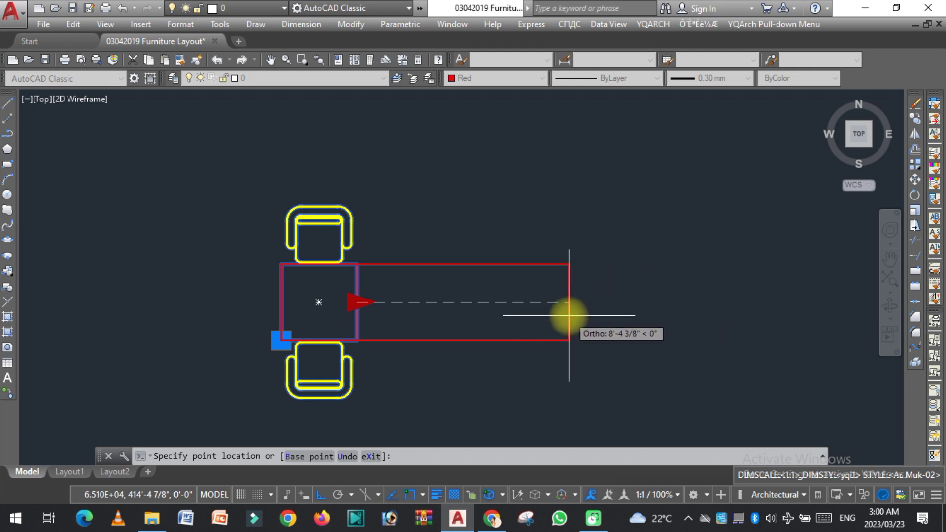
{"action": "key", "text": "Escape"}
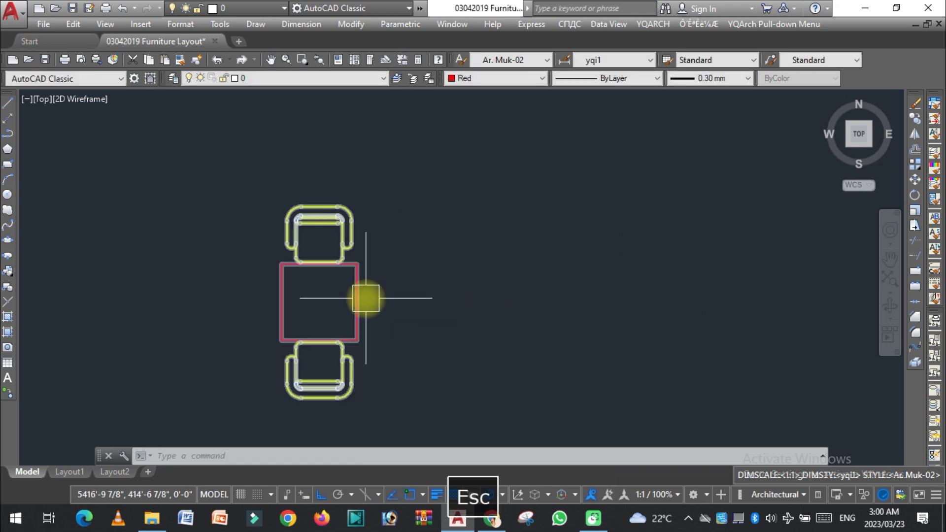
{"action": "double_click", "coordinate": [346, 289]}
In the Block Editor, set Distance1's Dist type to List and open the value-adding dialog
{"action": "left_click", "coordinate": [602, 336]}
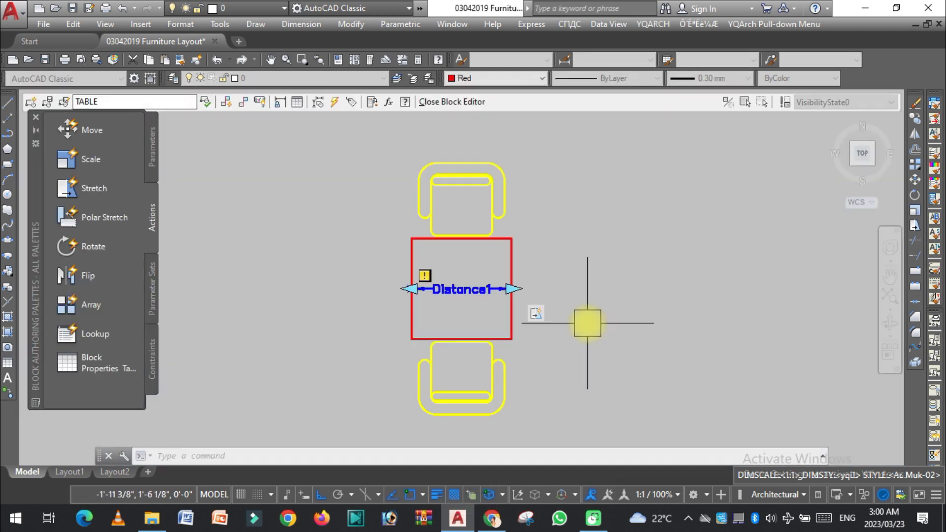
{"action": "left_click", "coordinate": [453, 289]}
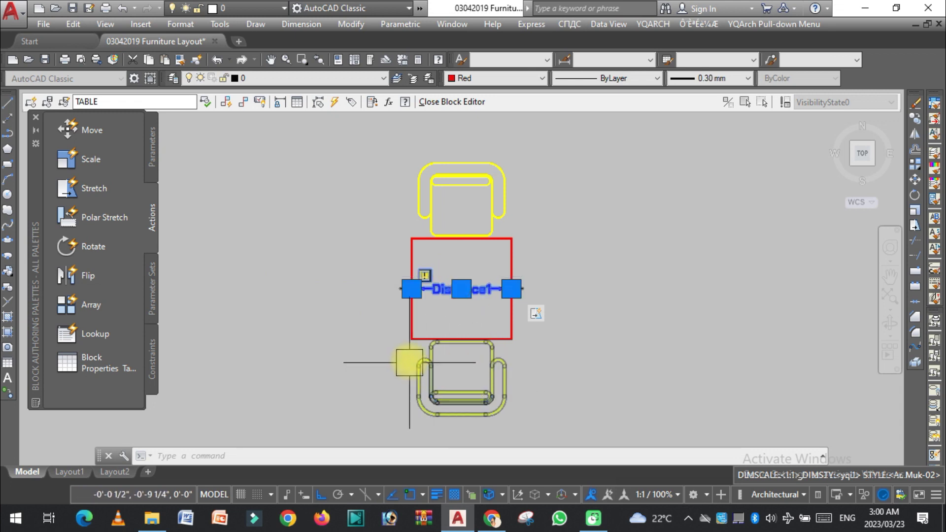
{"action": "key", "text": "ctrl+1"}
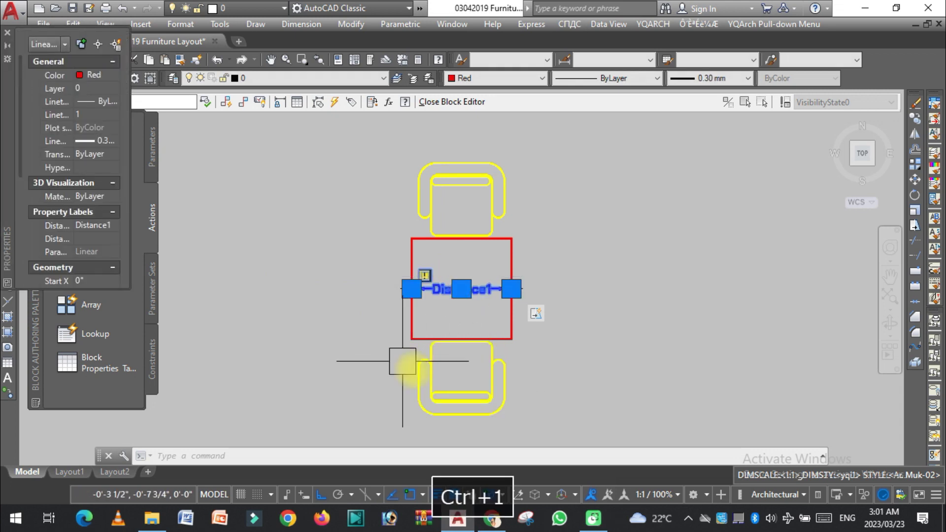
{"action": "scroll", "coordinate": [114, 240], "scroll_direction": "down", "scroll_amount": 5}
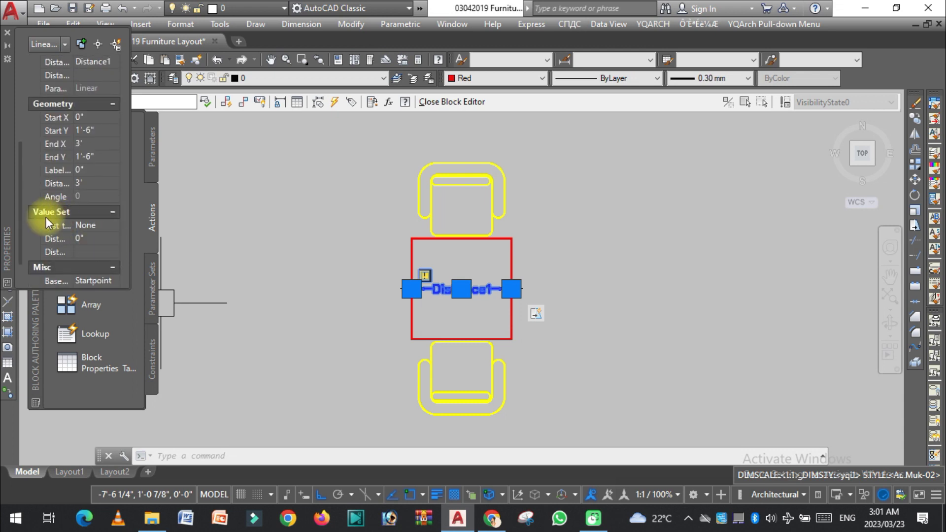
{"action": "left_click", "coordinate": [93, 225]}
{"action": "left_click", "coordinate": [114, 226]}
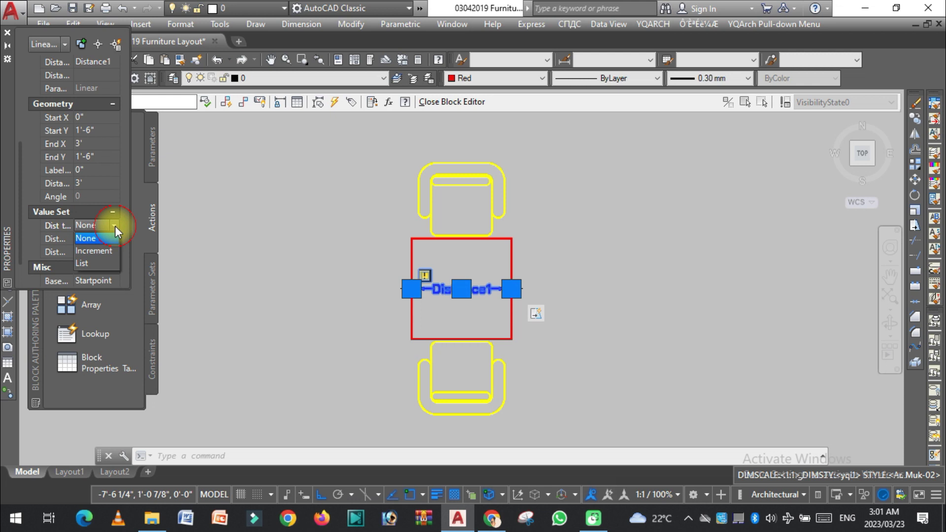
{"action": "left_click", "coordinate": [90, 265]}
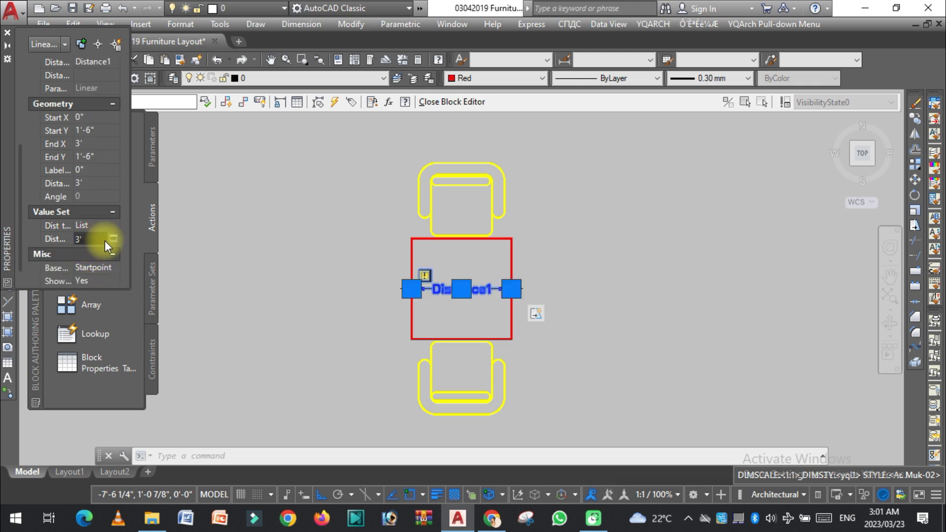
{"action": "left_click", "coordinate": [61, 241]}
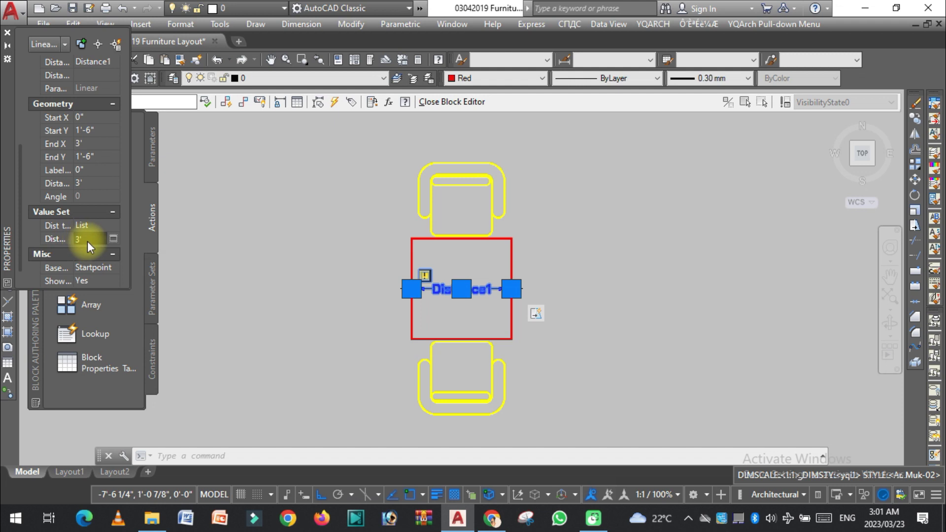
{"action": "left_click", "coordinate": [113, 238]}
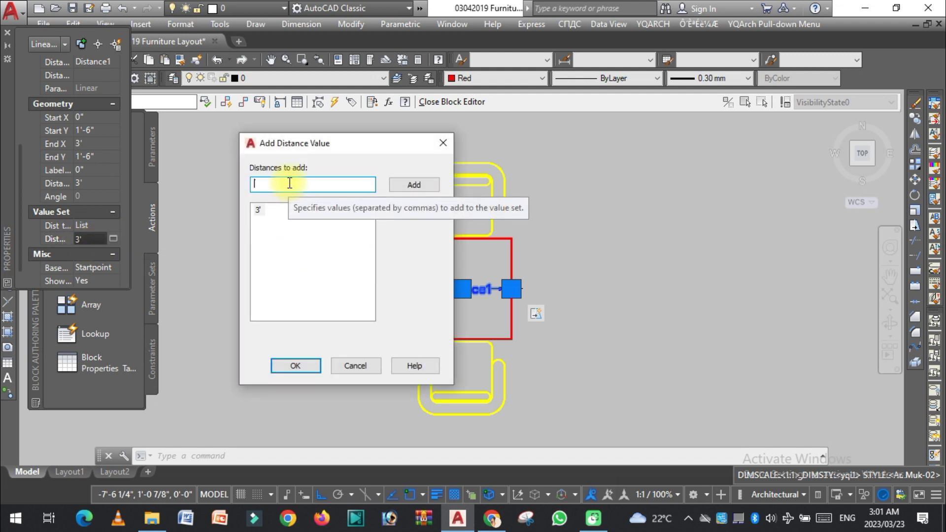
Add 6', 9', 12', 15', 18', 21', 24', 27' and 30' to Distance1's value list
{"action": "type", "text": "6"}
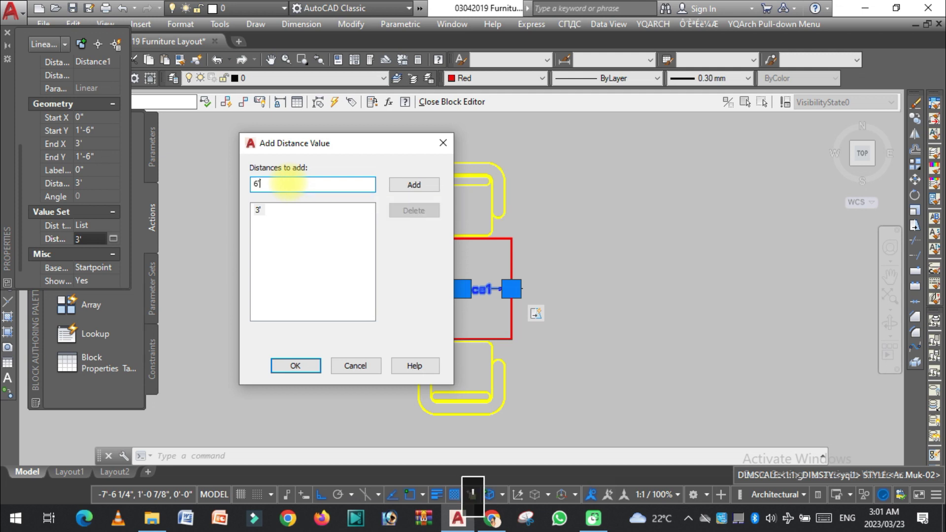
{"action": "key", "text": "Return"}
{"action": "type", "text": "9'"}
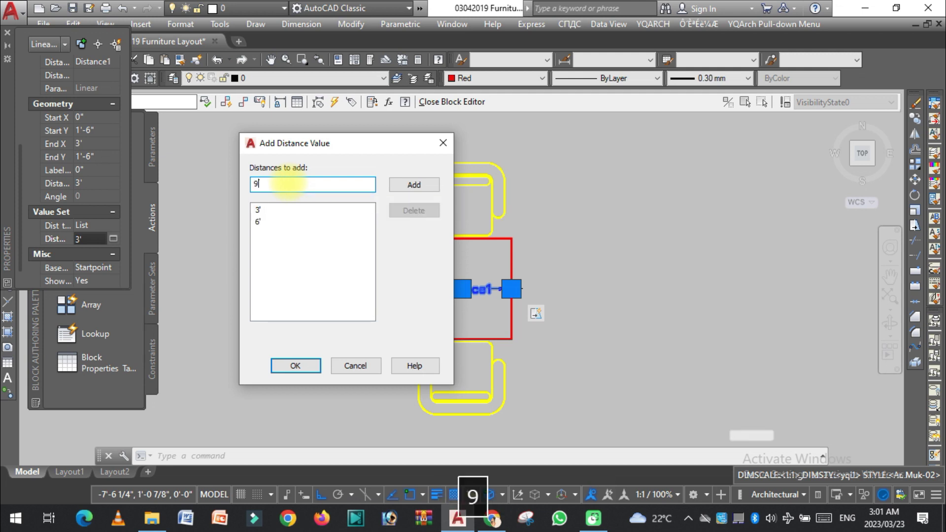
{"action": "key", "text": "Return"}
{"action": "type", "text": "1"}
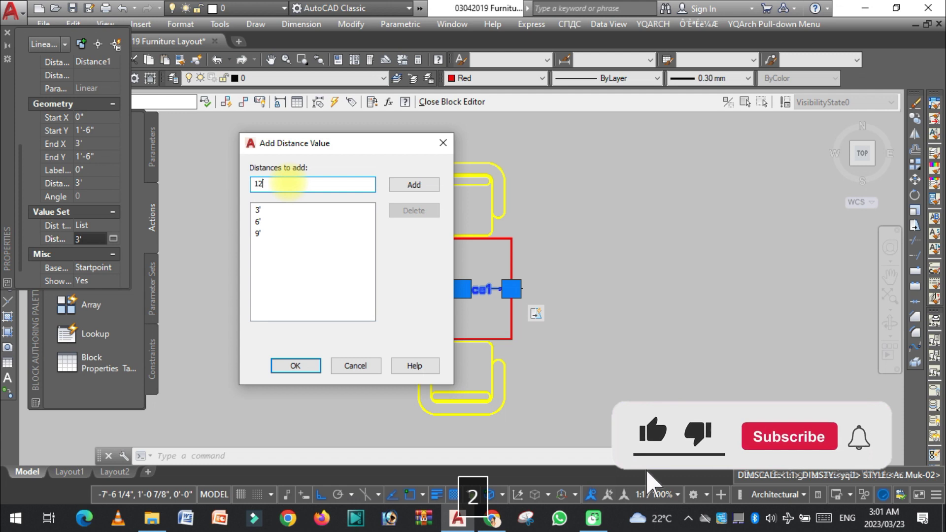
{"action": "type", "text": "2"}
{"action": "key", "text": "Return"}
{"action": "type", "text": "1"}
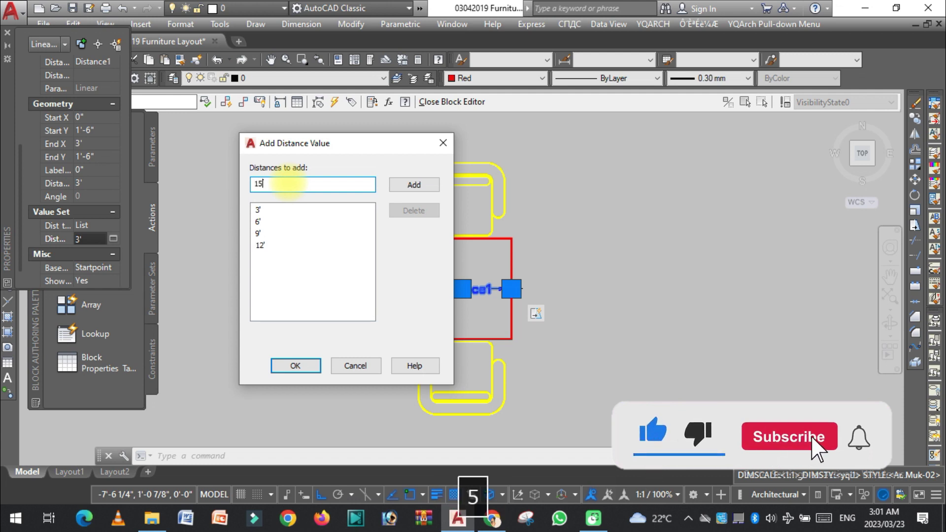
{"action": "type", "text": "5"}
{"action": "key", "text": "Return"}
{"action": "type", "text": "18'"}
{"action": "key", "text": "Return"}
{"action": "type", "text": "2"}
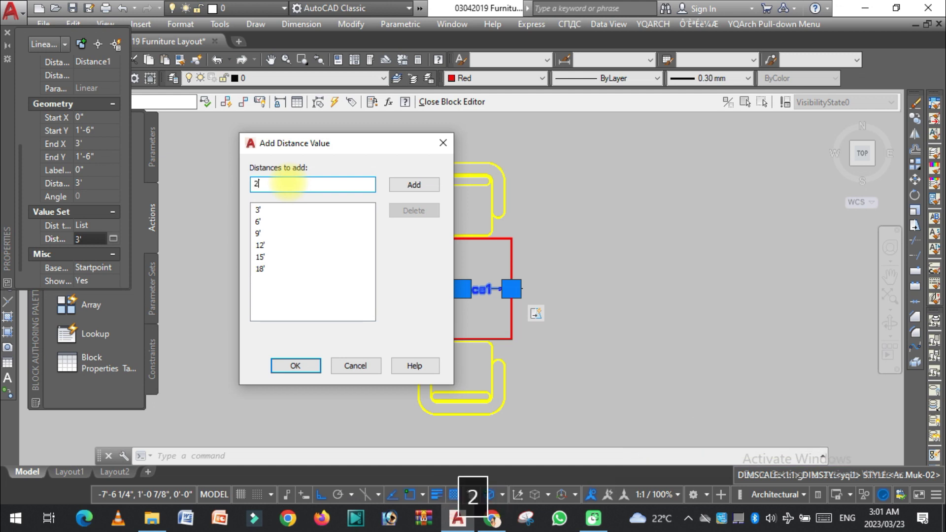
{"action": "type", "text": "1"}
{"action": "key", "text": "Return"}
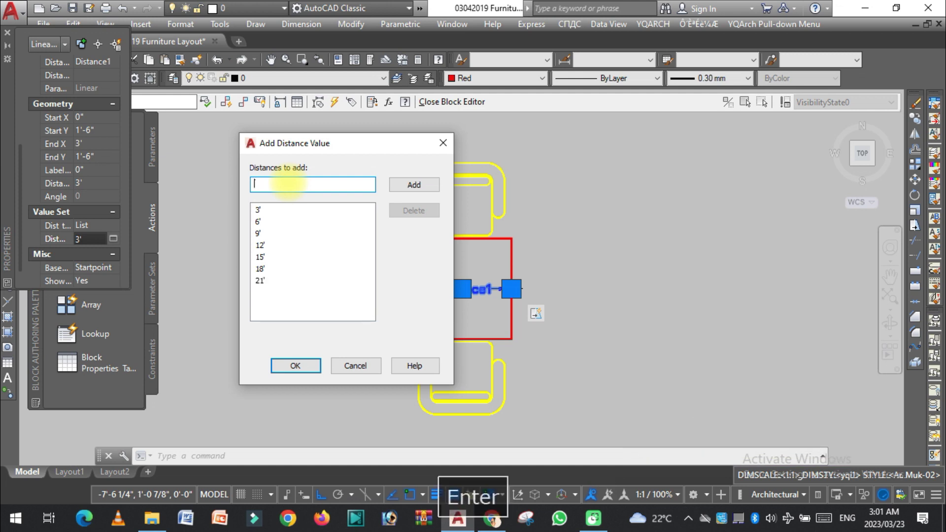
{"action": "type", "text": "24"}
{"action": "key", "text": "Return"}
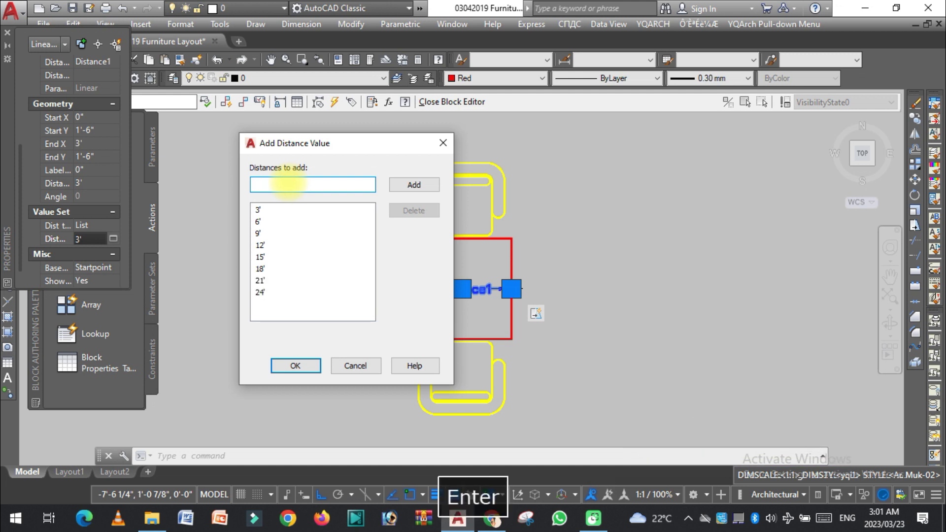
{"action": "type", "text": "27"}
{"action": "key", "text": "Return"}
{"action": "type", "text": "30"}
{"action": "key", "text": "Return"}
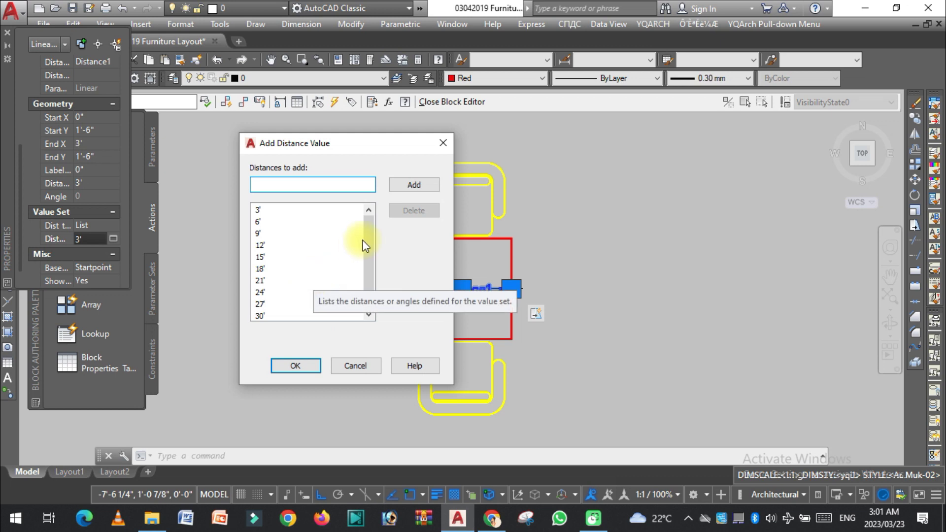
{"action": "left_click", "coordinate": [307, 368]}
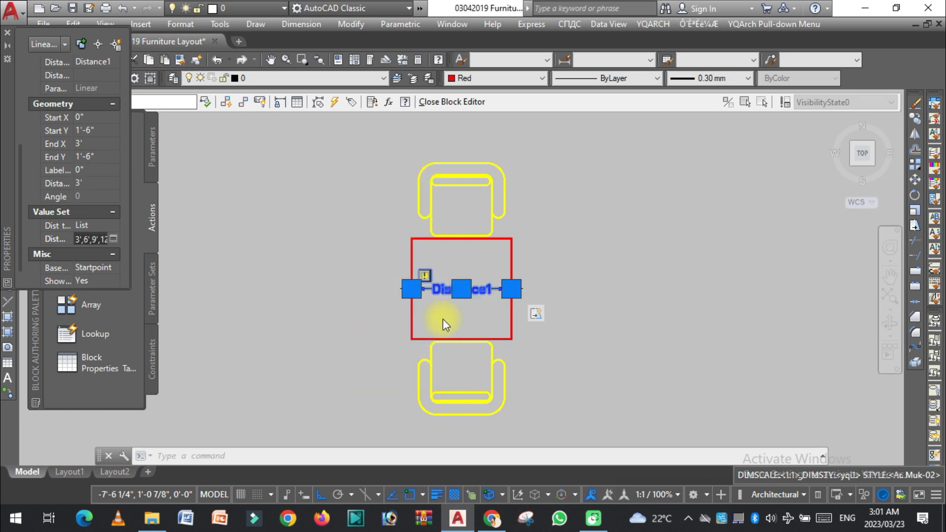
Close the Block Editor saving changes, then test-stretch the table and cancel
{"action": "left_click", "coordinate": [453, 102]}
{"action": "left_click", "coordinate": [473, 257]}
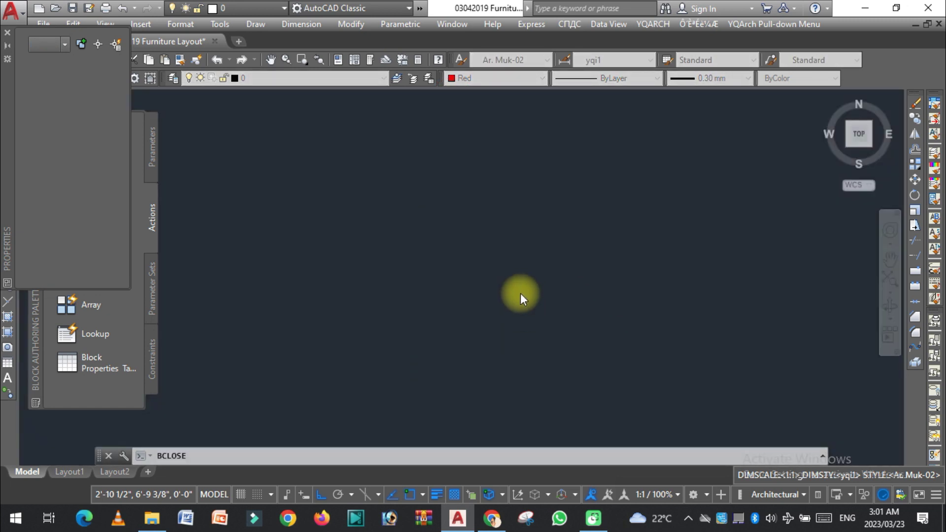
{"action": "left_click", "coordinate": [356, 301]}
{"action": "left_click", "coordinate": [357, 302]}
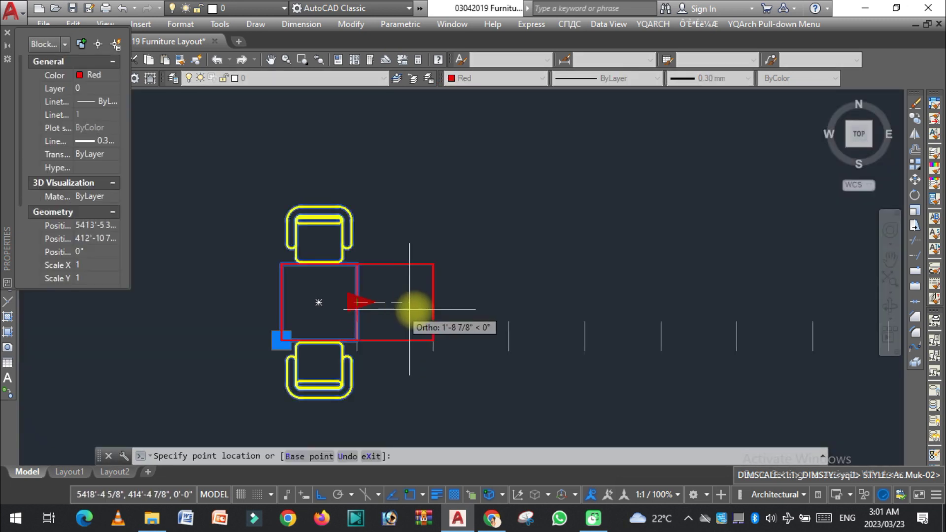
{"action": "scroll", "coordinate": [429, 320], "scroll_direction": "down", "scroll_amount": 3}
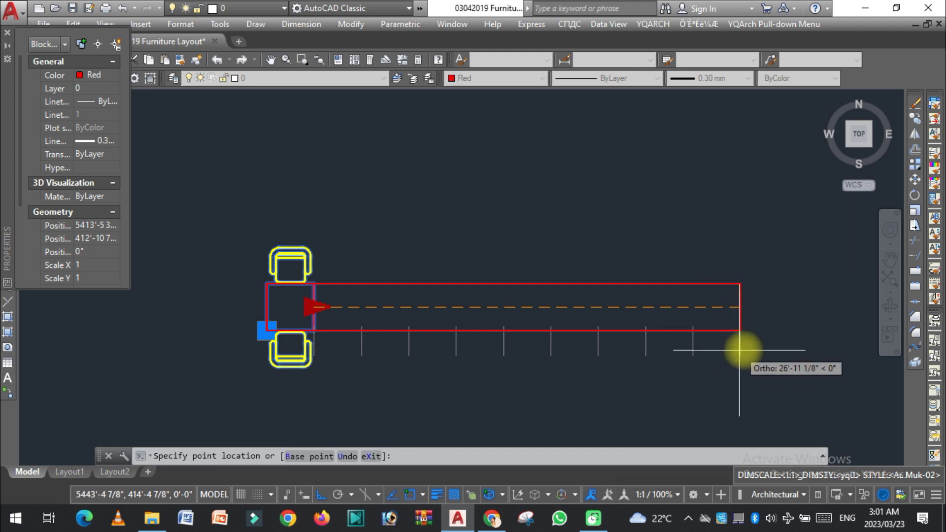
{"action": "key", "text": "Escape"}
{"action": "scroll", "coordinate": [340, 315], "scroll_direction": "up", "scroll_amount": 4}
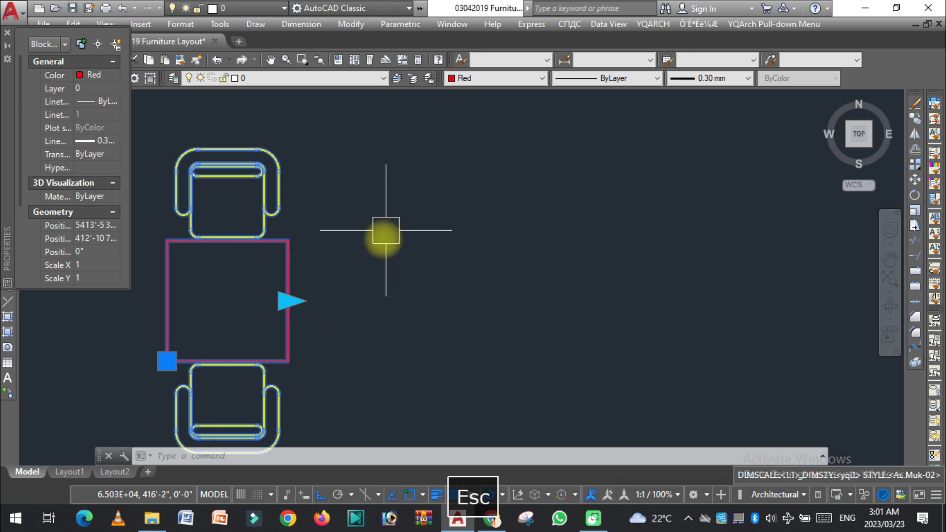
{"action": "scroll", "coordinate": [365, 251], "scroll_direction": "down", "scroll_amount": 2}
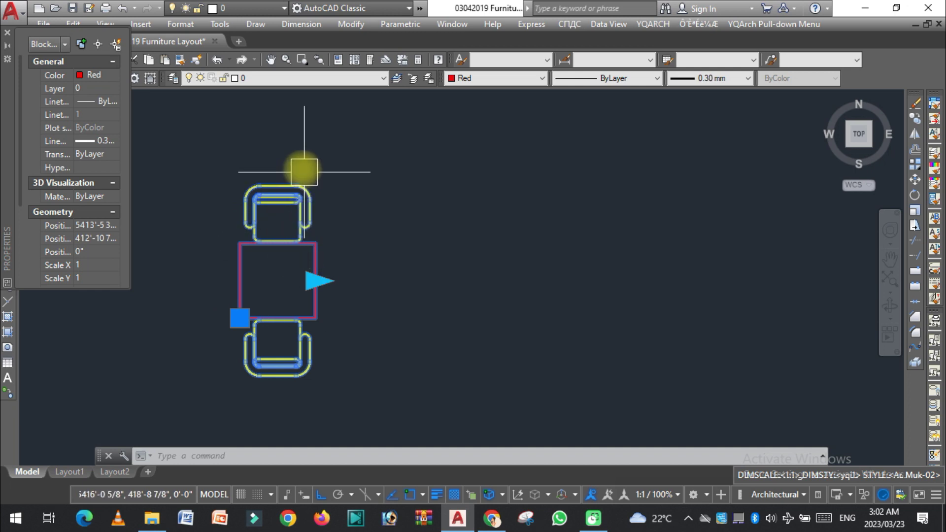
Add an Array action on Distance1 repeating both chairs at 3' column spacing, then exit
{"action": "double_click", "coordinate": [266, 233]}
{"action": "left_click", "coordinate": [616, 328]}
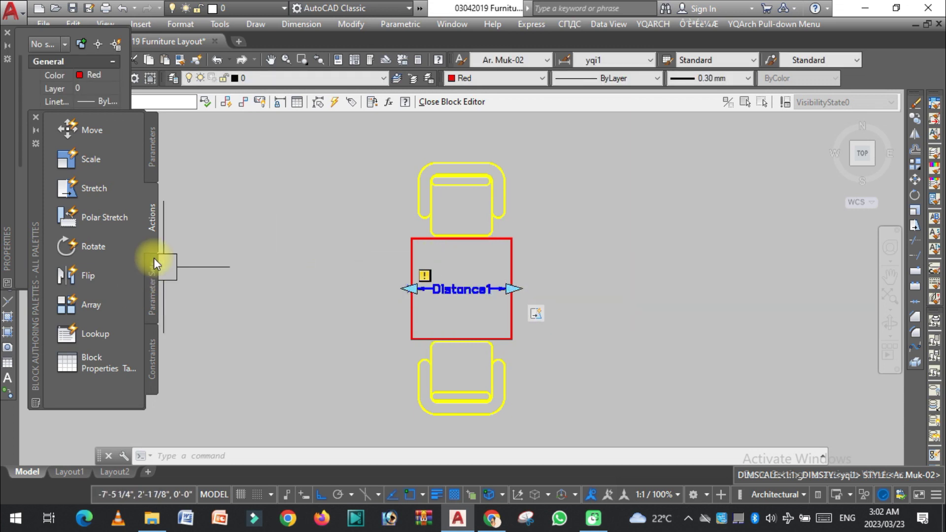
{"action": "left_click", "coordinate": [93, 309]}
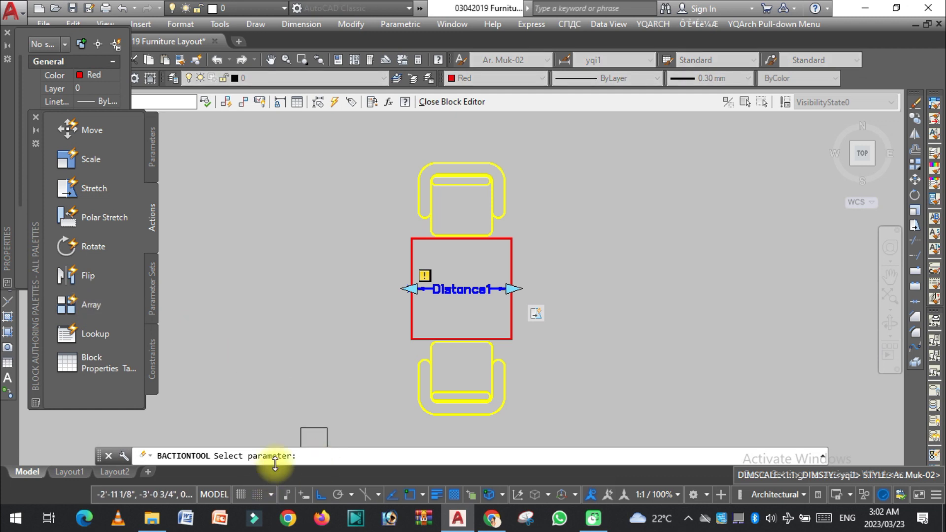
{"action": "left_click", "coordinate": [464, 286]}
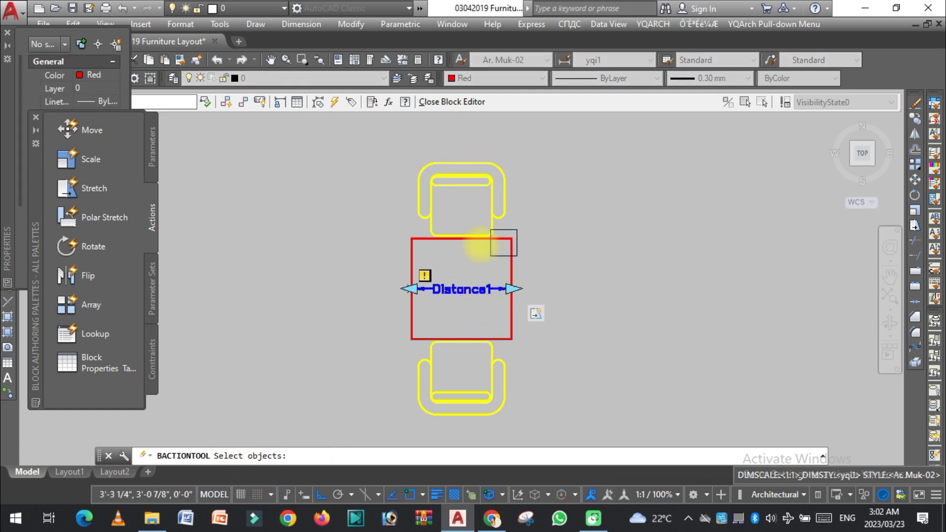
{"action": "left_click", "coordinate": [479, 184]}
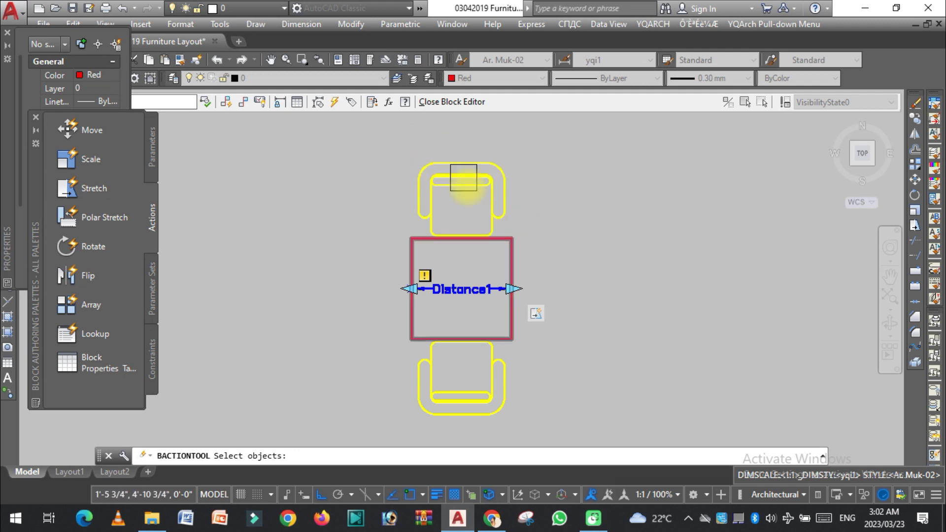
{"action": "left_click", "coordinate": [399, 131]}
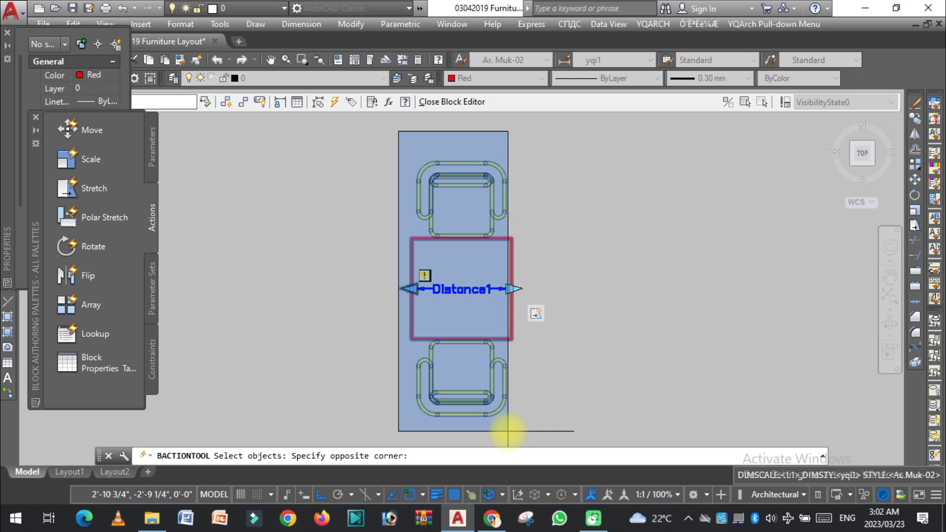
{"action": "left_click", "coordinate": [508, 432]}
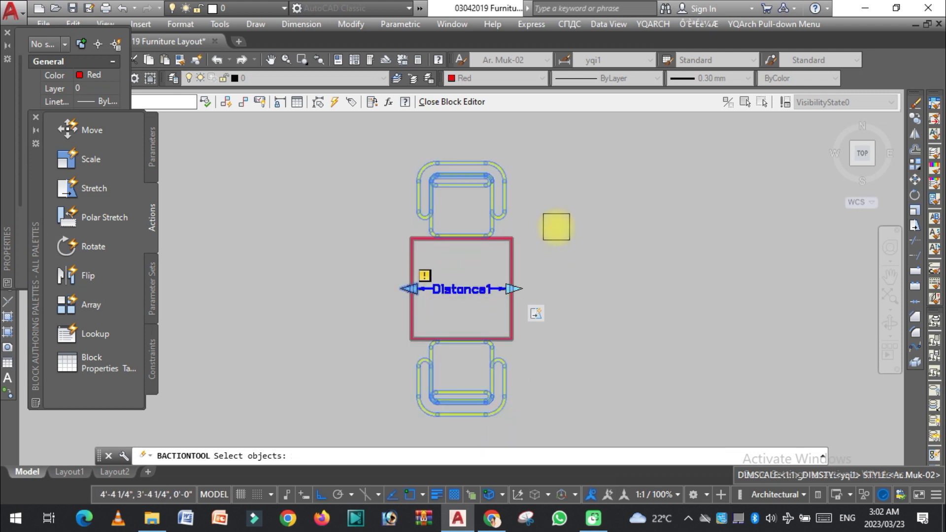
{"action": "key", "text": "space"}
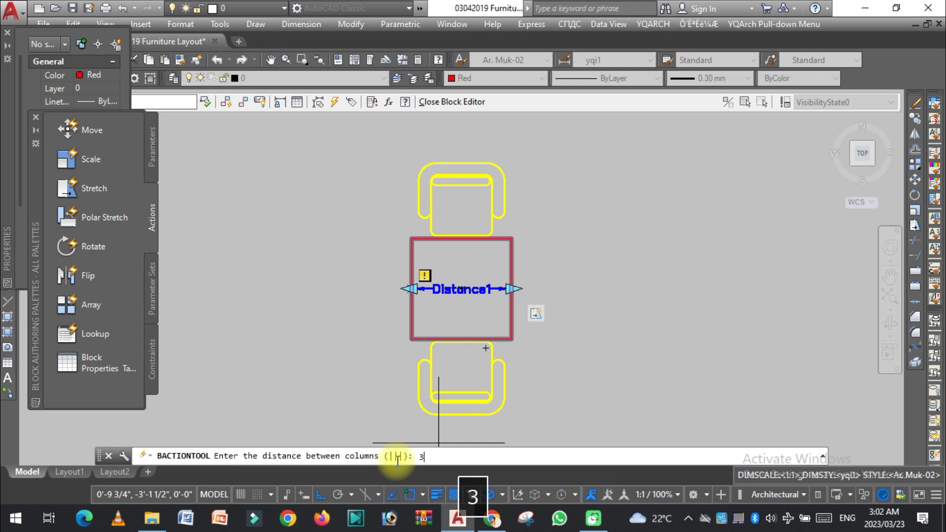
{"action": "type", "text": "3'"}
{"action": "key", "text": "Return"}
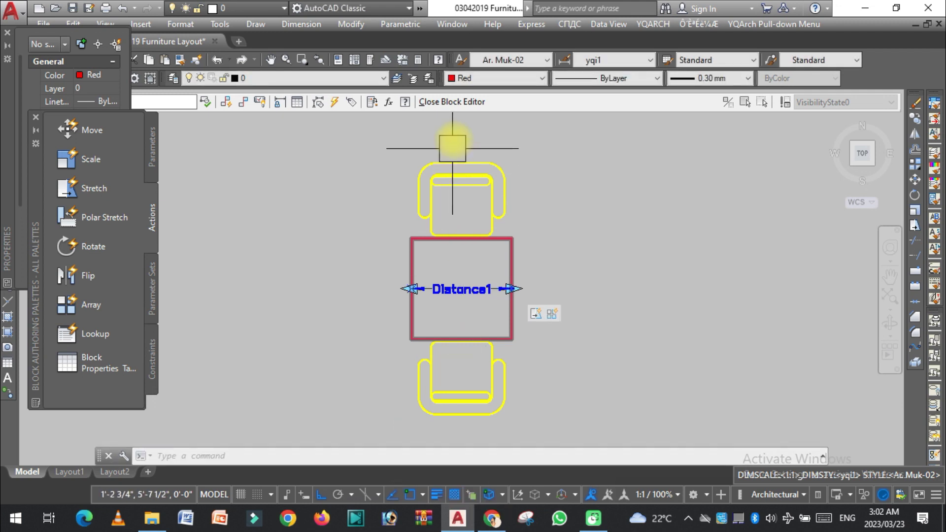
{"action": "left_click", "coordinate": [458, 102]}
Save the TABLE block changes, then test that stretching the table adds chairs before cancelling
{"action": "left_click", "coordinate": [416, 246]}
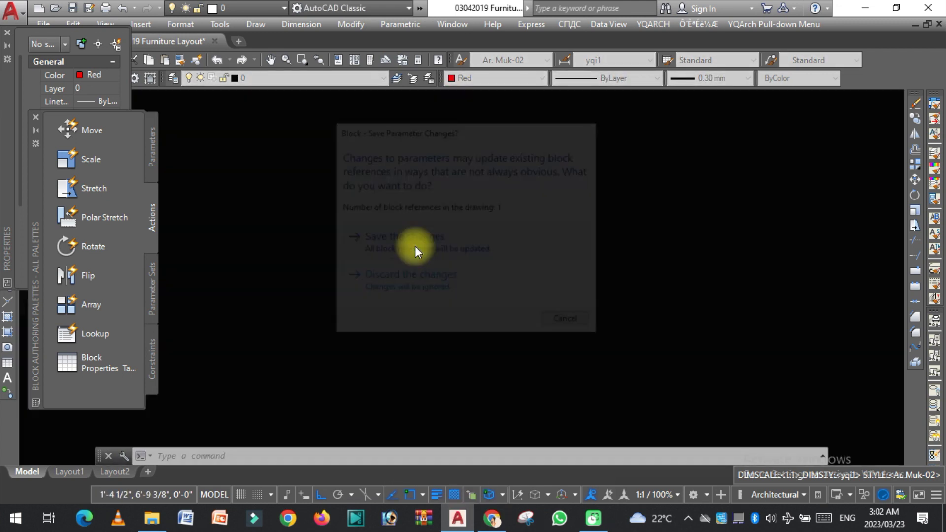
{"action": "scroll", "coordinate": [340, 283], "scroll_direction": "up", "scroll_amount": 2}
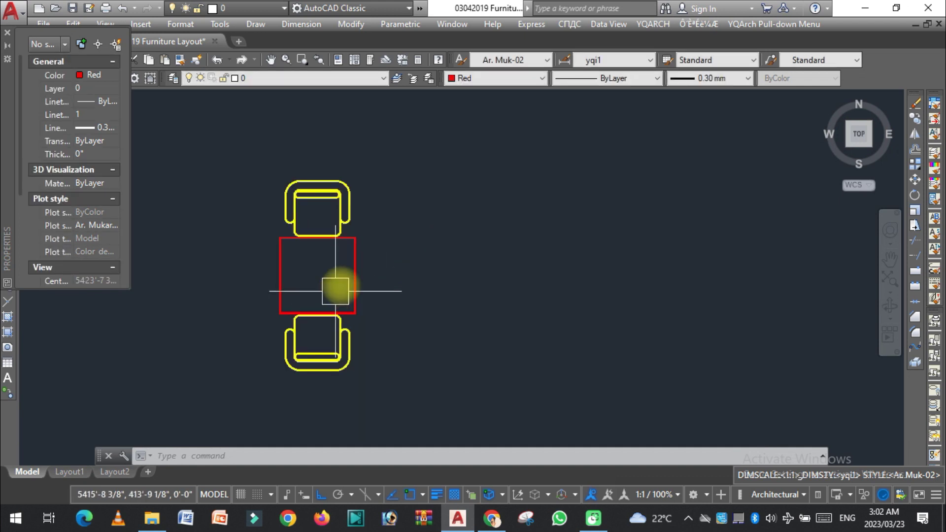
{"action": "left_click", "coordinate": [357, 275]}
{"action": "left_click", "coordinate": [355, 275]}
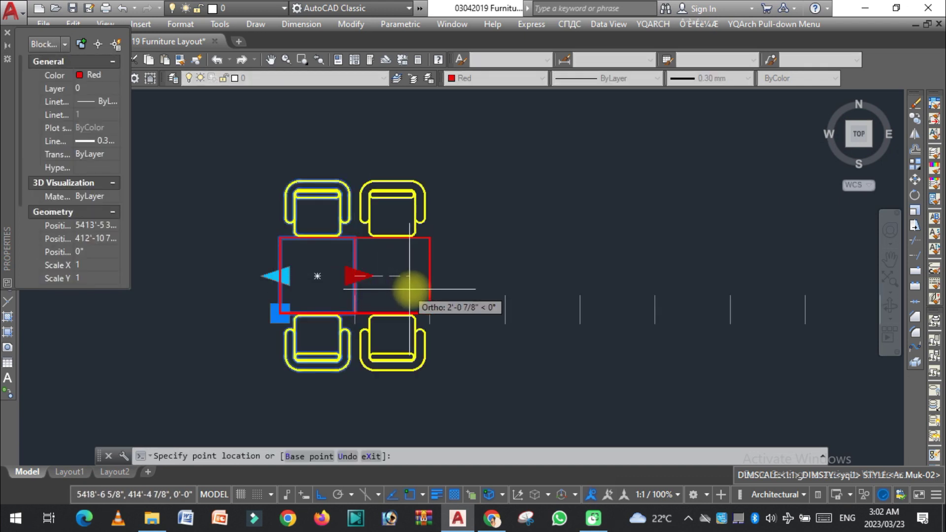
{"action": "scroll", "coordinate": [437, 296], "scroll_direction": "down", "scroll_amount": 2}
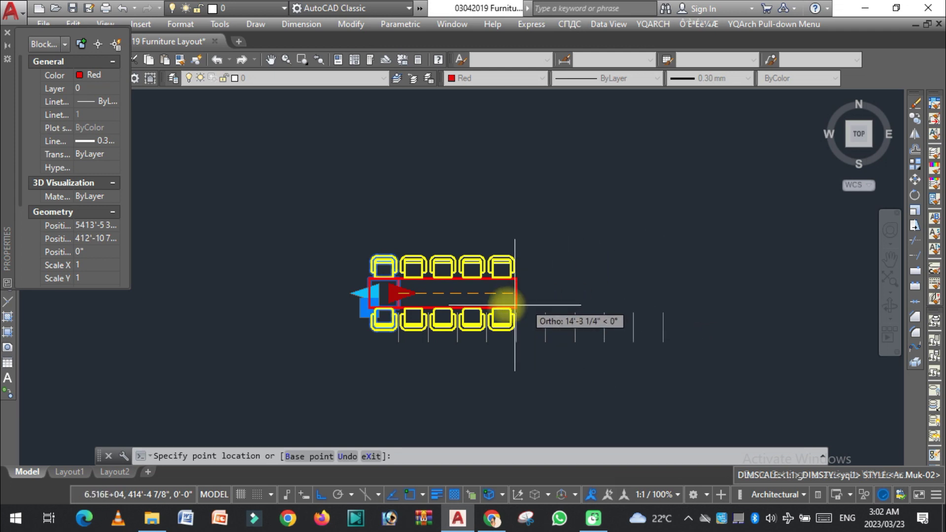
{"action": "scroll", "coordinate": [484, 303], "scroll_direction": "up", "scroll_amount": 2}
{"action": "scroll", "coordinate": [373, 299], "scroll_direction": "down", "scroll_amount": 2}
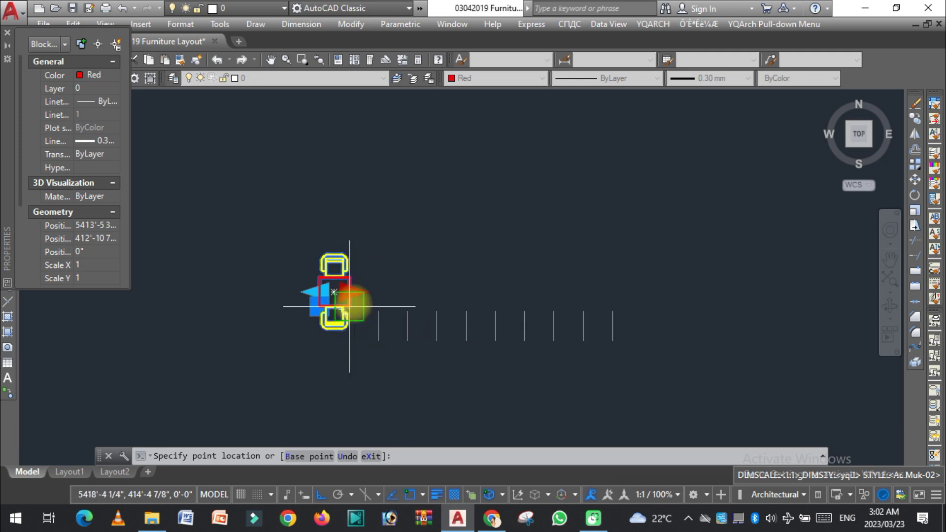
{"action": "scroll", "coordinate": [597, 302], "scroll_direction": "up", "scroll_amount": 2}
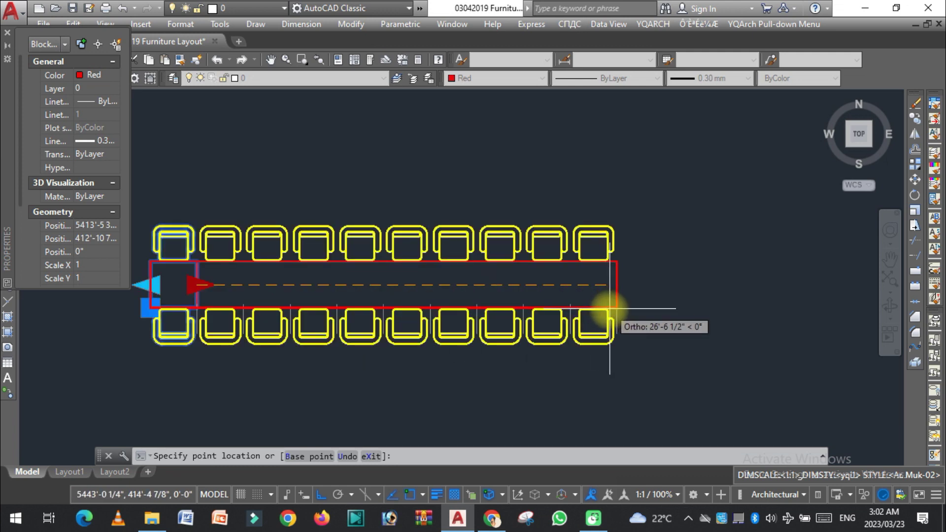
{"action": "scroll", "coordinate": [610, 310], "scroll_direction": "down", "scroll_amount": 3}
{"action": "scroll", "coordinate": [388, 286], "scroll_direction": "down", "scroll_amount": 3}
{"action": "key", "text": "Escape"}
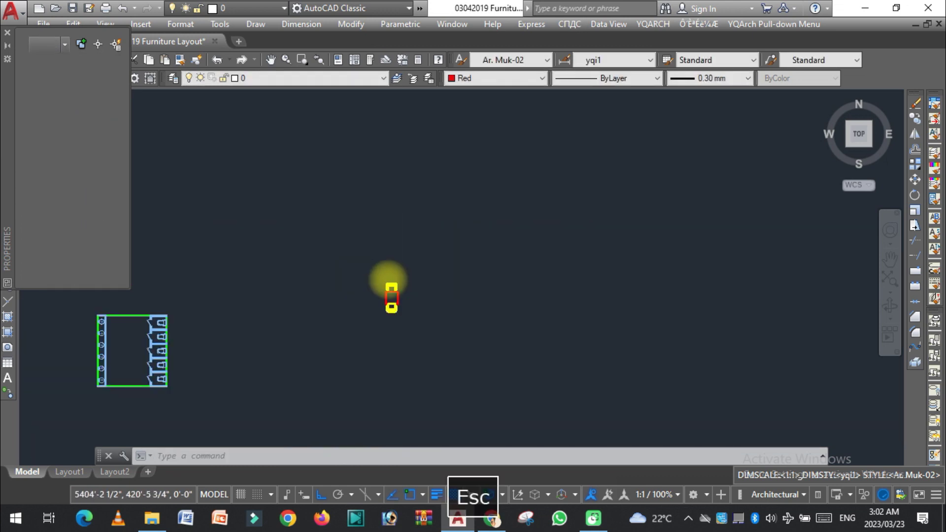
Draw a rectangular room outline with RECTANG
{"action": "scroll", "coordinate": [424, 289], "scroll_direction": "down", "scroll_amount": 1}
{"action": "scroll", "coordinate": [393, 249], "scroll_direction": "up", "scroll_amount": 3}
{"action": "type", "text": "r"}
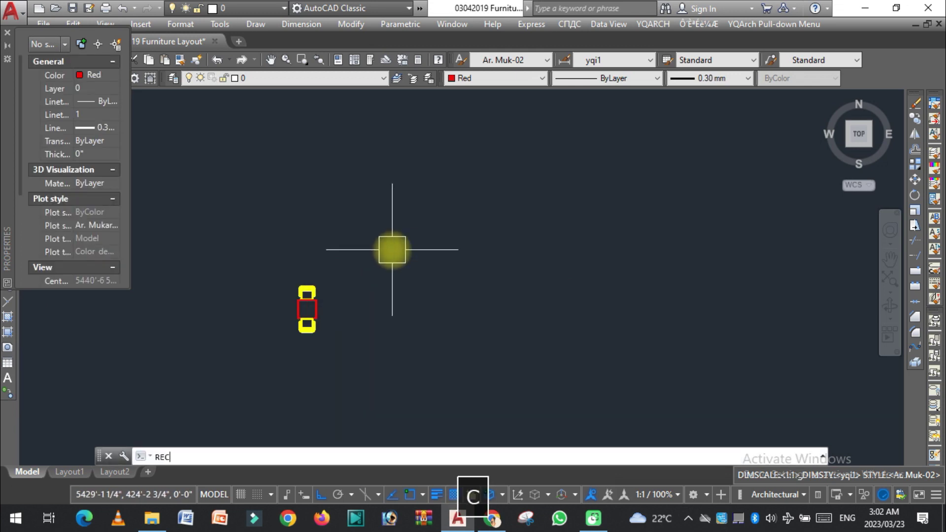
{"action": "type", "text": "ec"}
{"action": "key", "text": "space"}
{"action": "left_click", "coordinate": [387, 185]}
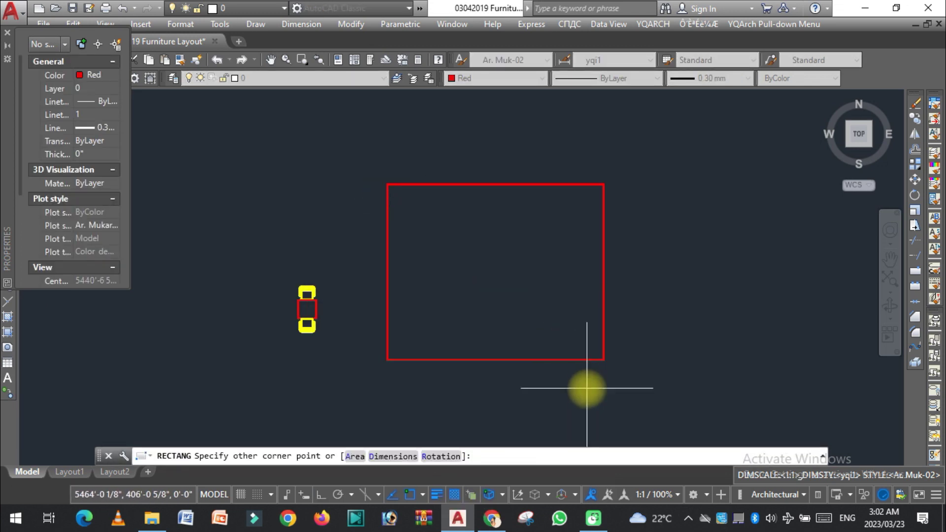
{"action": "left_click", "coordinate": [677, 391]}
{"action": "key", "text": "Escape"}
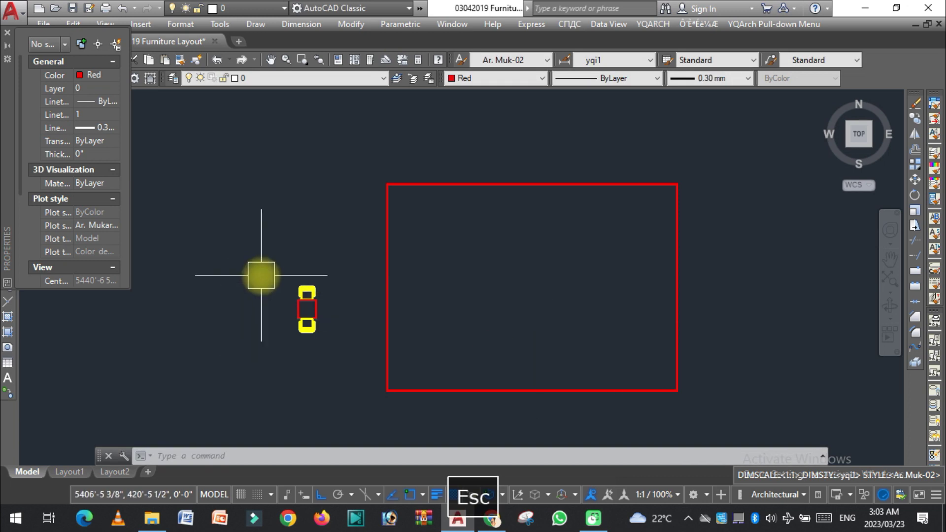
Move the TABLE block to the room's left-edge midpoint
{"action": "left_click", "coordinate": [293, 292]}
{"action": "key", "text": "space"}
{"action": "key", "text": "Escape"}
{"action": "type", "text": "m"}
{"action": "key", "text": "space"}
{"action": "left_click", "coordinate": [307, 308]}
{"action": "key", "text": "space"}
{"action": "scroll", "coordinate": [306, 312], "scroll_direction": "up", "scroll_amount": 3}
{"action": "left_click", "coordinate": [301, 308]}
{"action": "scroll", "coordinate": [222, 316], "scroll_direction": "down", "scroll_amount": 5}
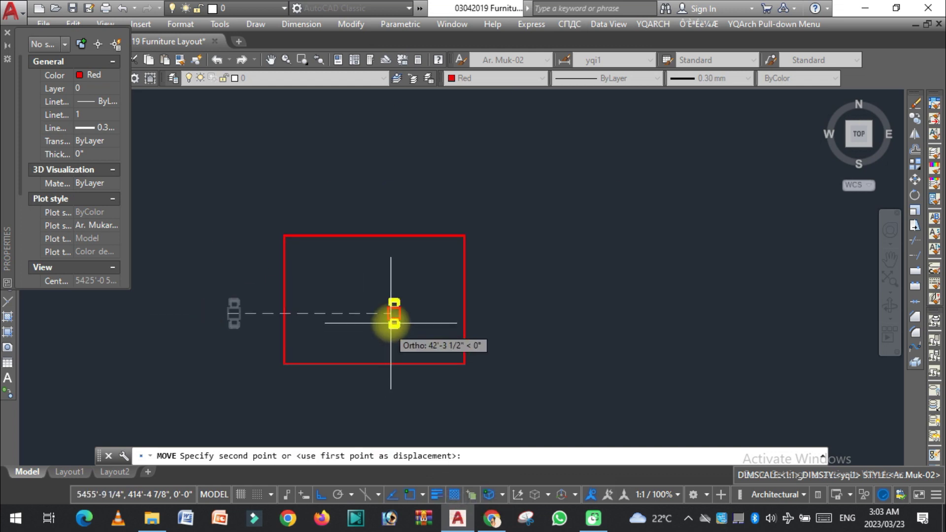
{"action": "left_click", "coordinate": [284, 300]}
{"action": "scroll", "coordinate": [345, 292], "scroll_direction": "up", "scroll_amount": 2}
{"action": "key", "text": "Escape"}
Move the table a bit further into the room
{"action": "key", "text": "space"}
{"action": "left_click", "coordinate": [263, 303]}
{"action": "key", "text": "space"}
{"action": "left_click", "coordinate": [335, 307]}
{"action": "left_click", "coordinate": [370, 306]}
{"action": "key", "text": "Escape"}
Stretch the table block into a long table with two rows of repeated chairs
{"action": "left_click", "coordinate": [310, 298]}
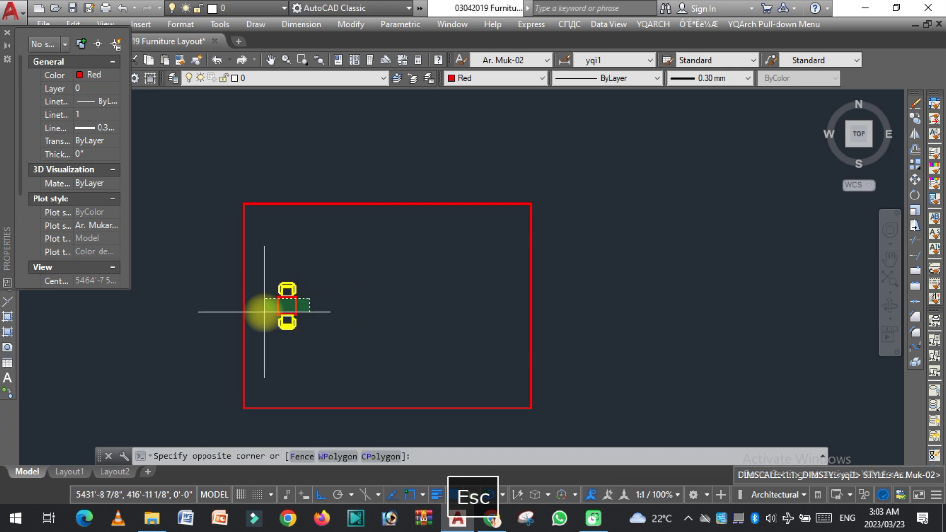
{"action": "left_click", "coordinate": [264, 312]}
{"action": "left_click", "coordinate": [307, 304]}
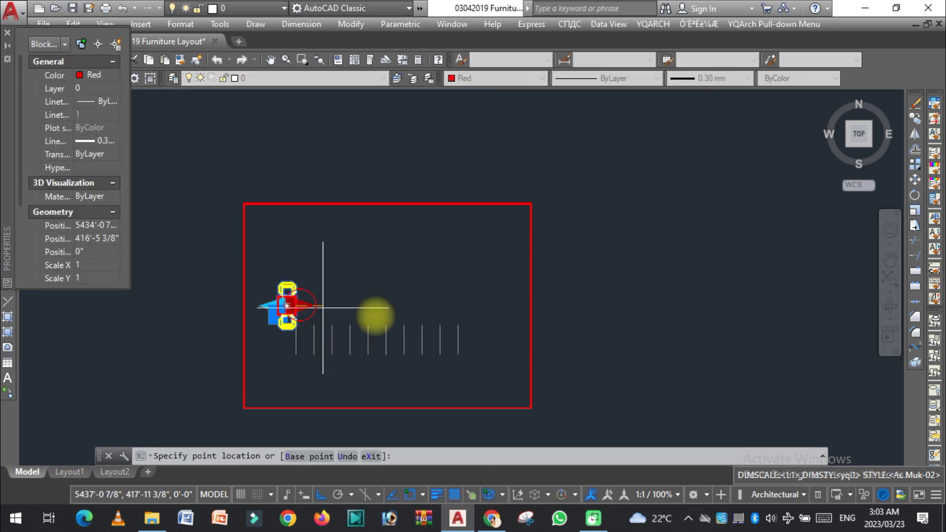
{"action": "key", "text": "Escape"}
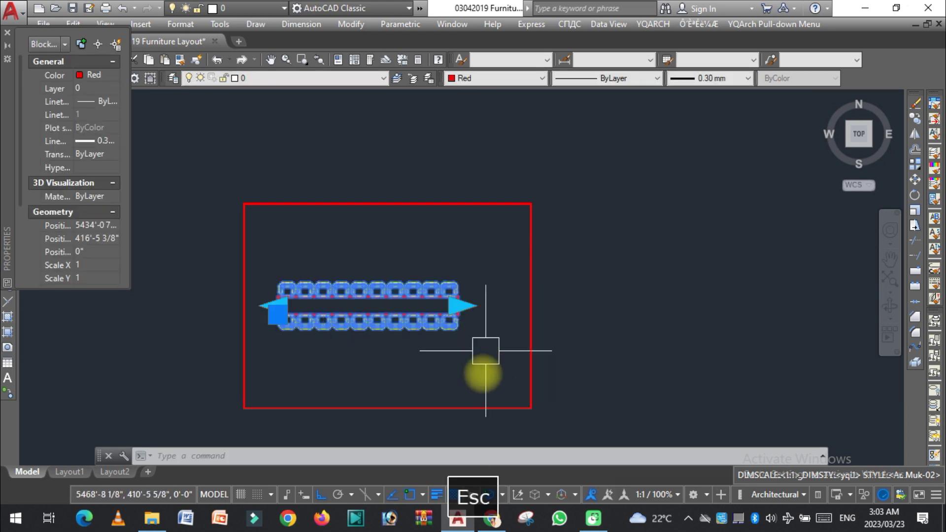
{"action": "key", "text": "Escape"}
{"action": "scroll", "coordinate": [357, 350], "scroll_direction": "up", "scroll_amount": 2}
{"action": "scroll", "coordinate": [395, 320], "scroll_direction": "down", "scroll_amount": 2}
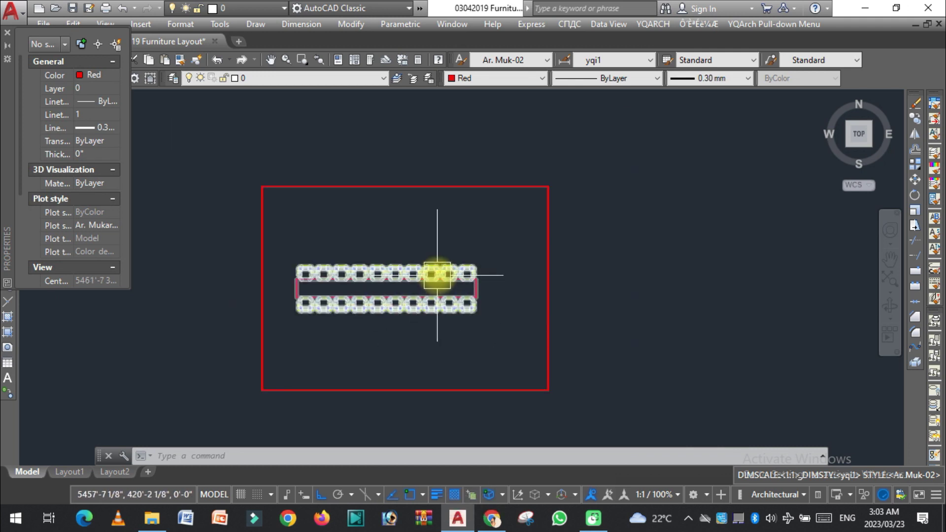